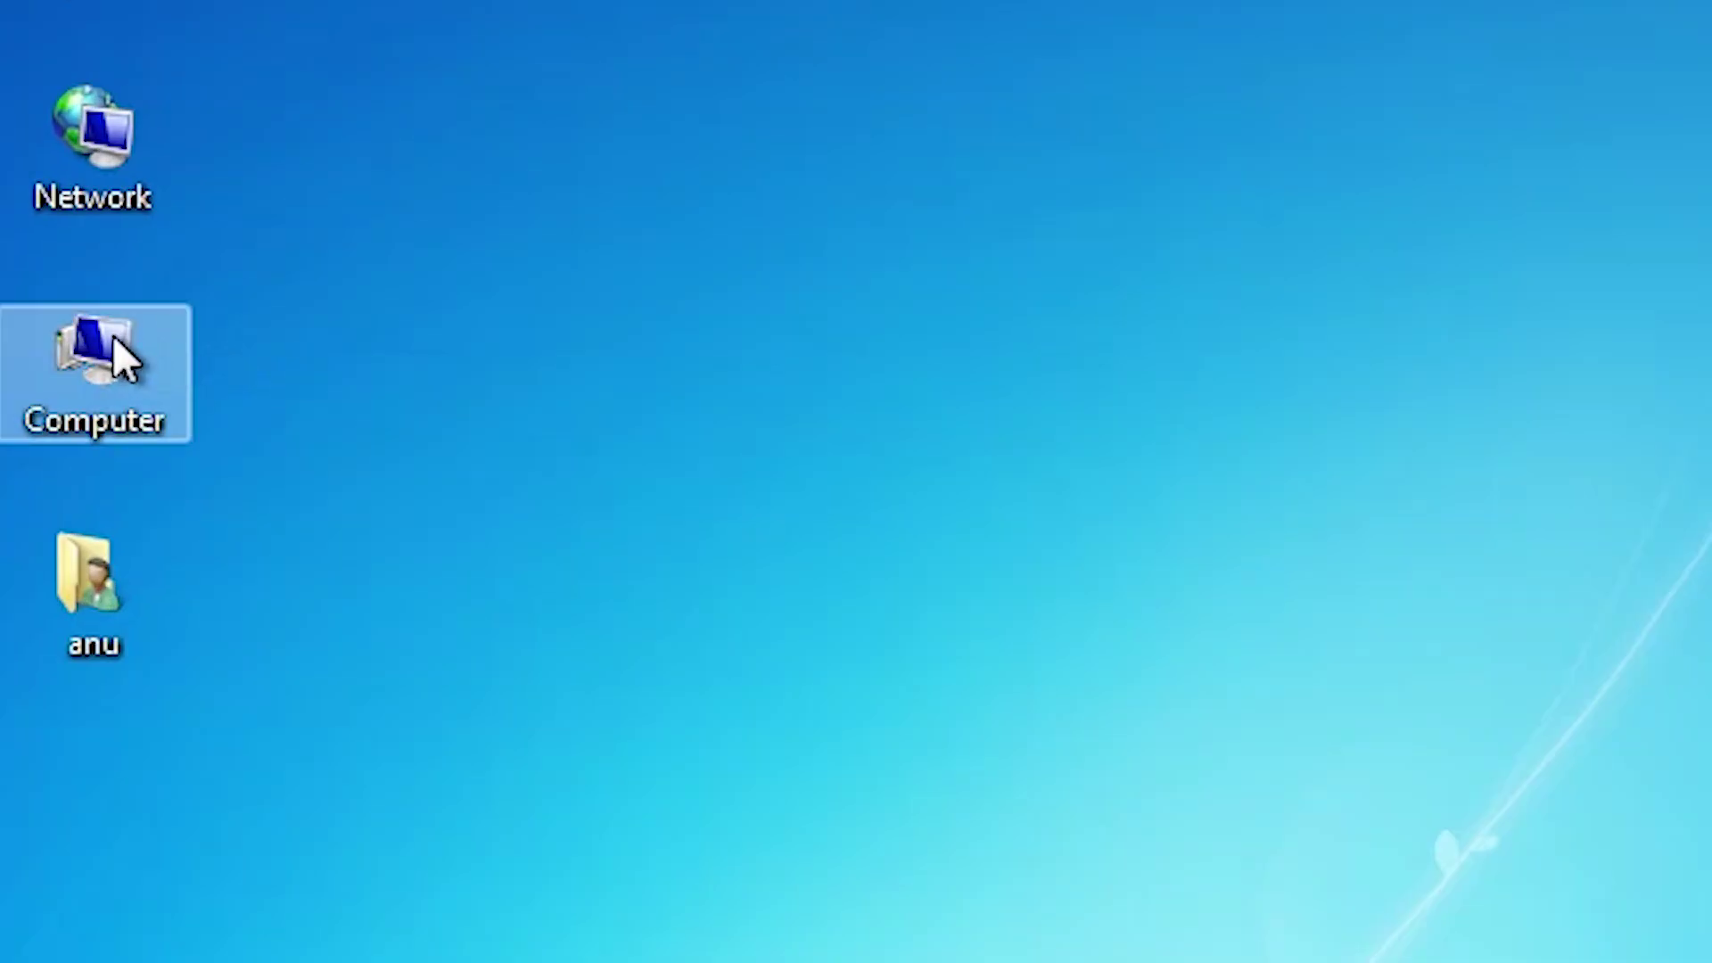
- Check the computer's system properties for the Windows edition and system type, and close the window
right_click(113, 337)
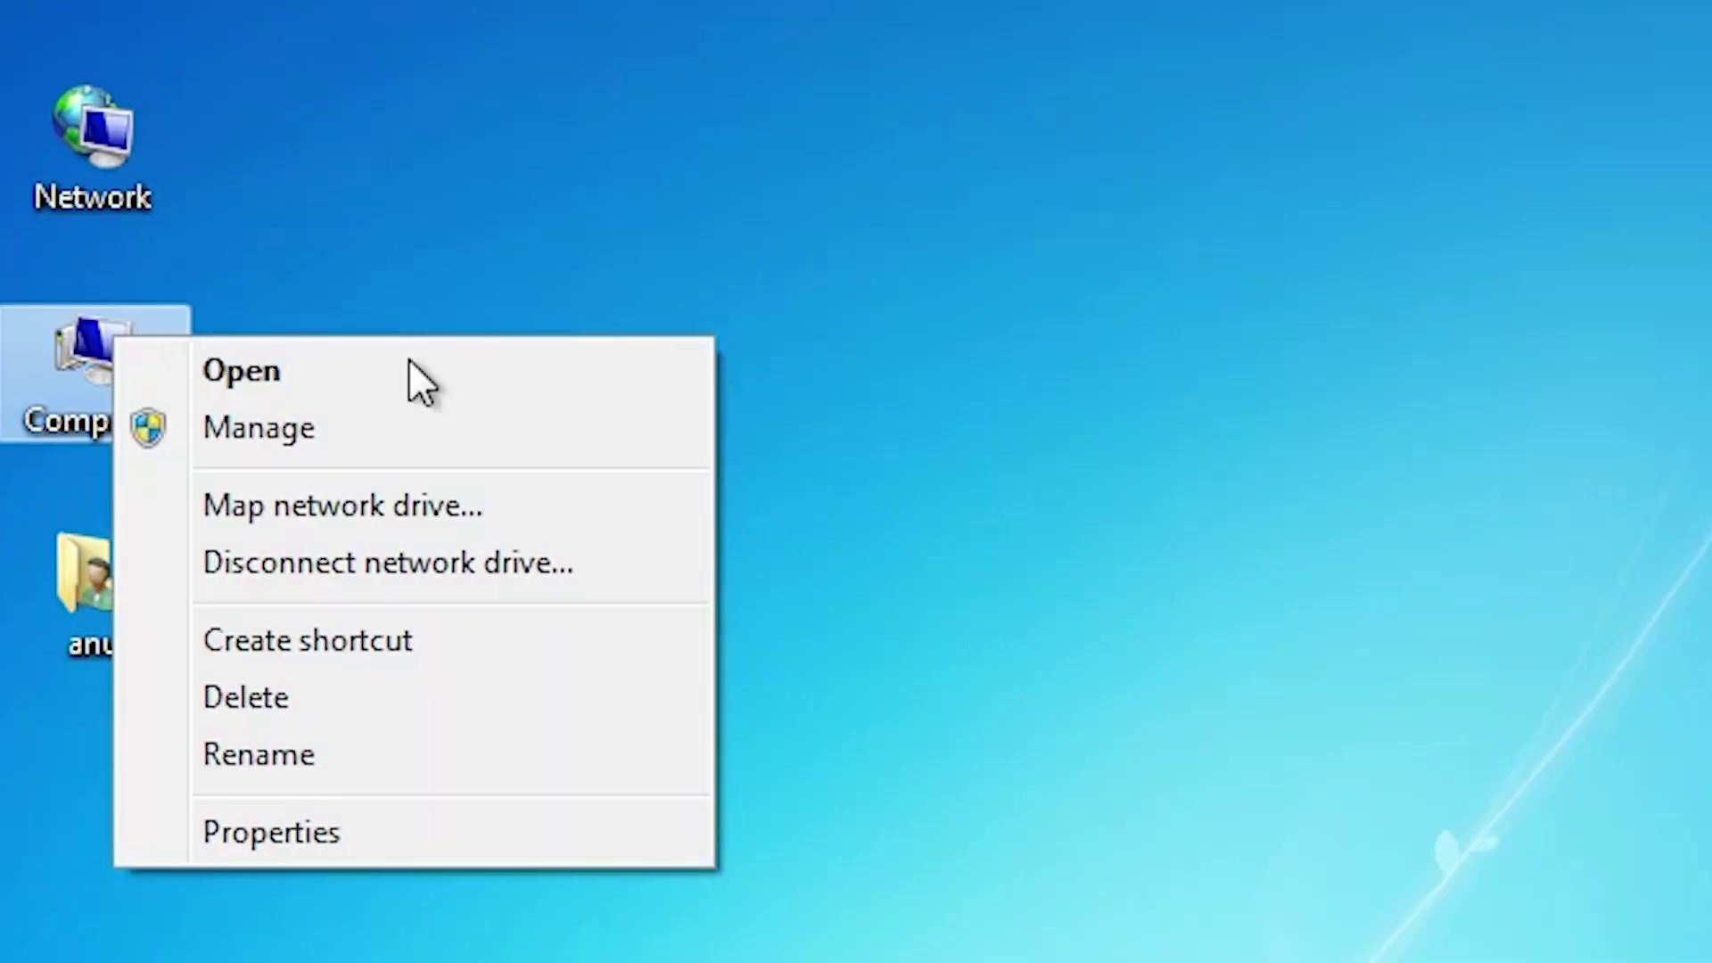
left_click(360, 747)
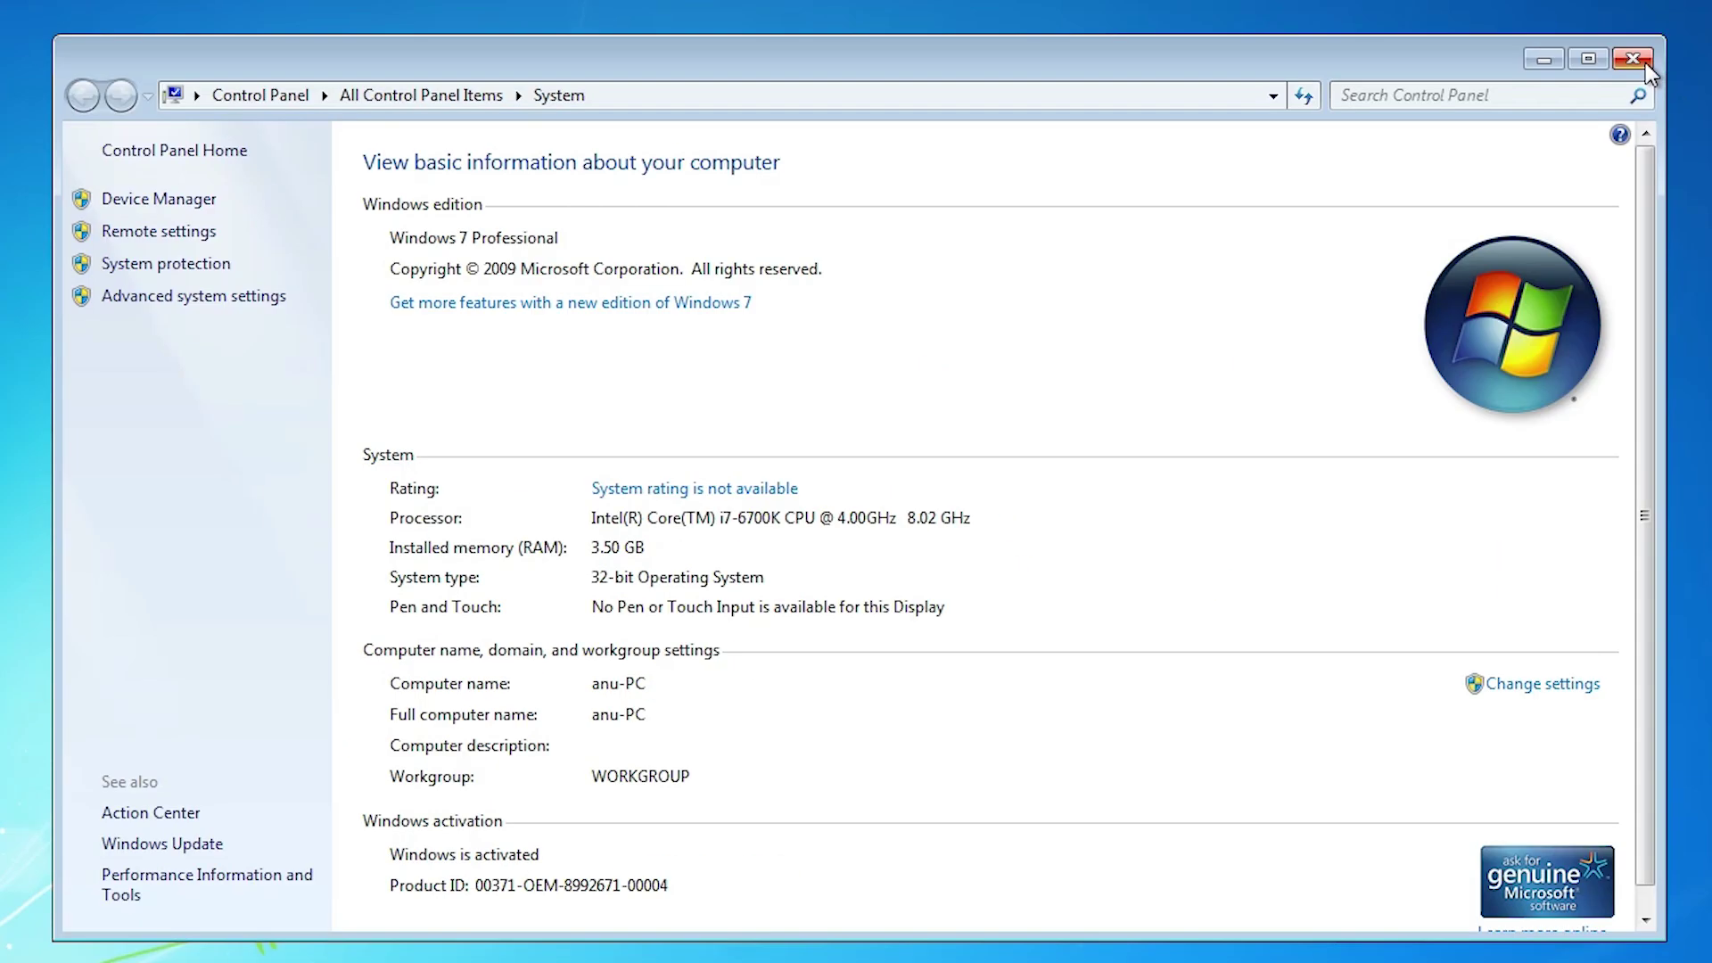
left_click(1645, 63)
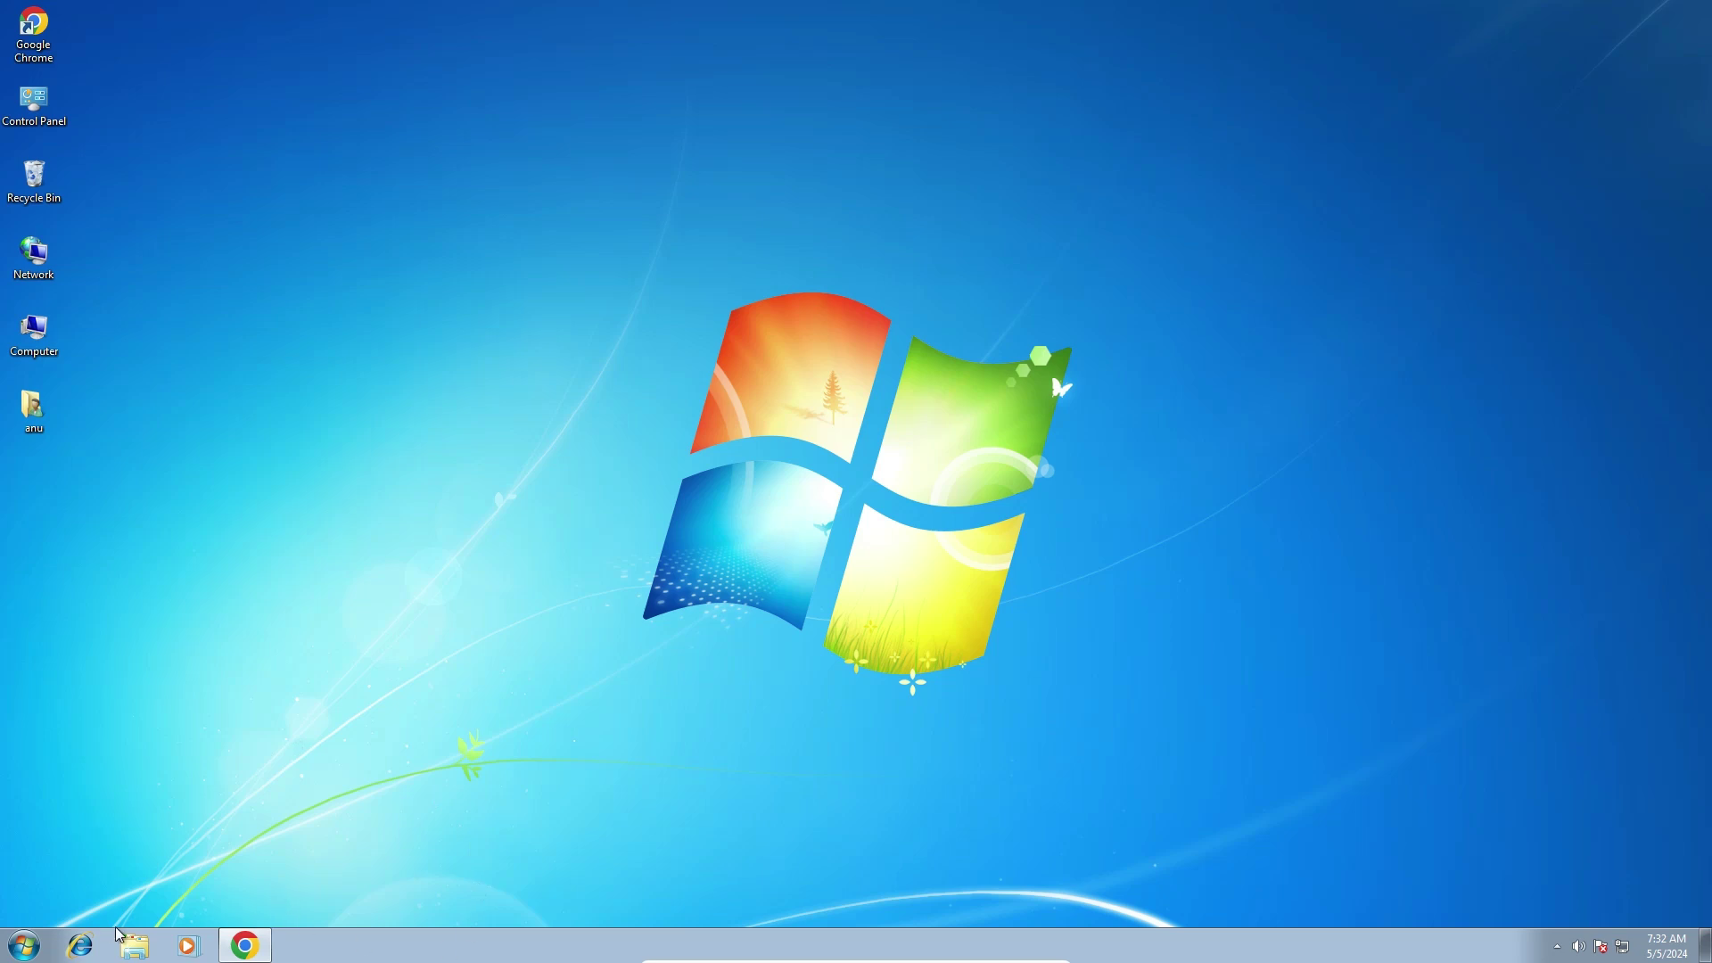
- Switch to Chrome, search Google for "epson L8050 printer driver" and open the Epson India L8050 result in a new tab
left_click(248, 949)
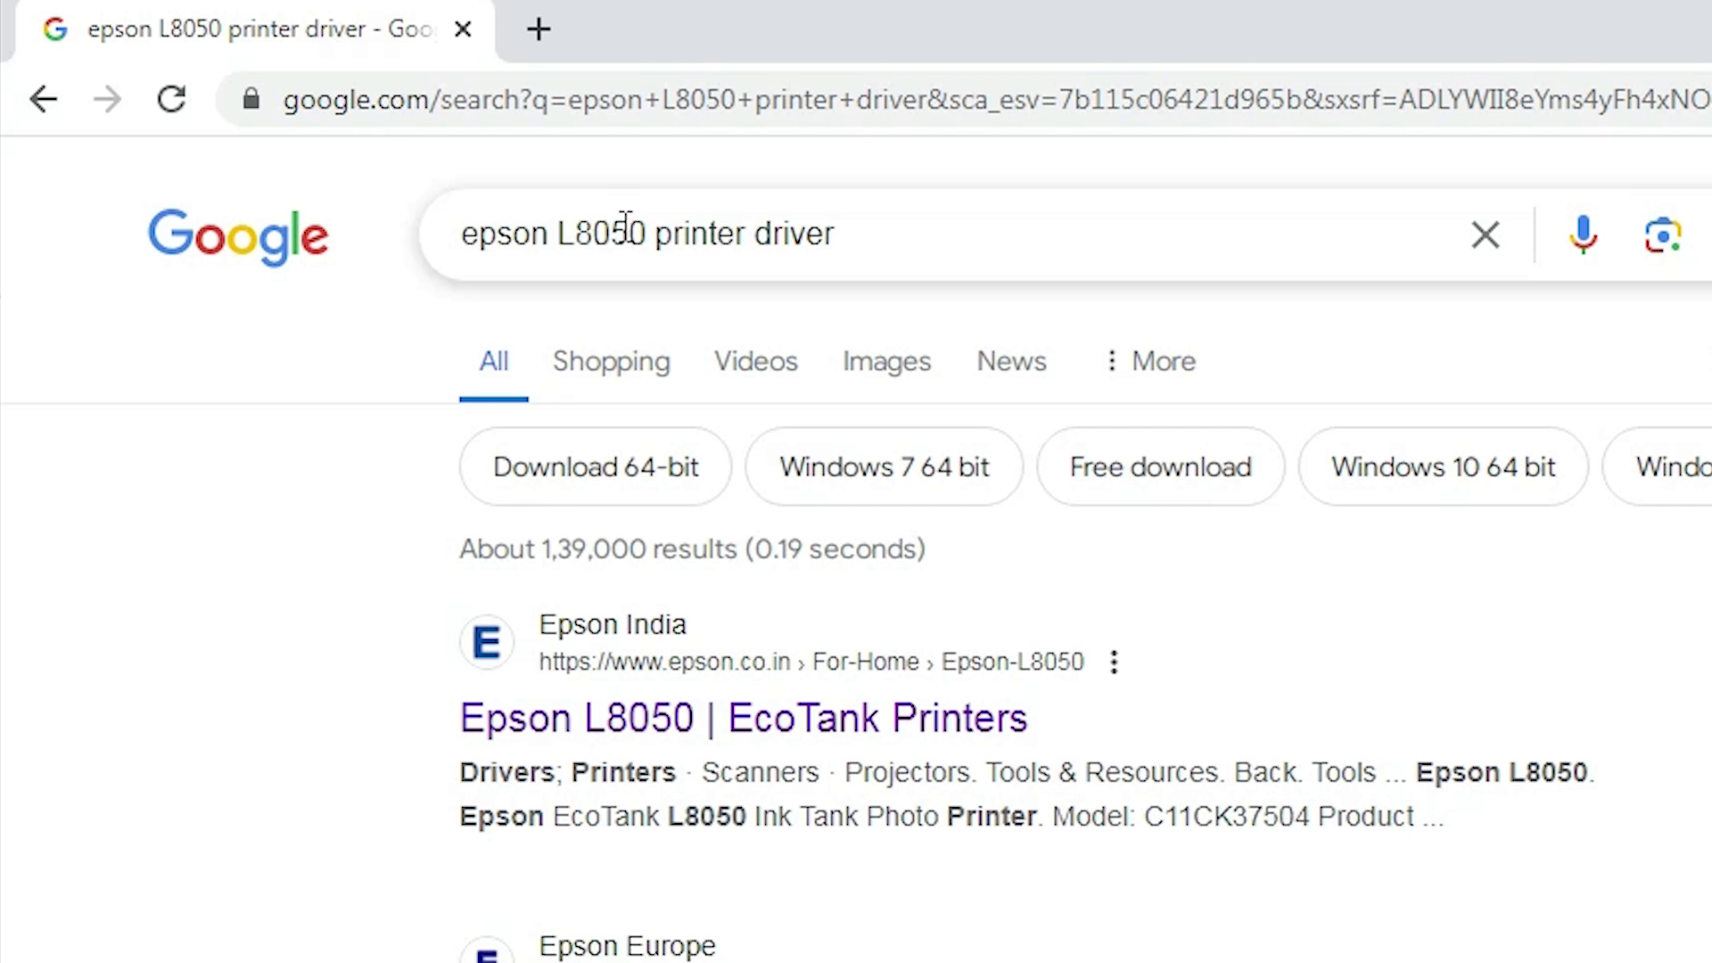
left_click(738, 239)
key("Return")
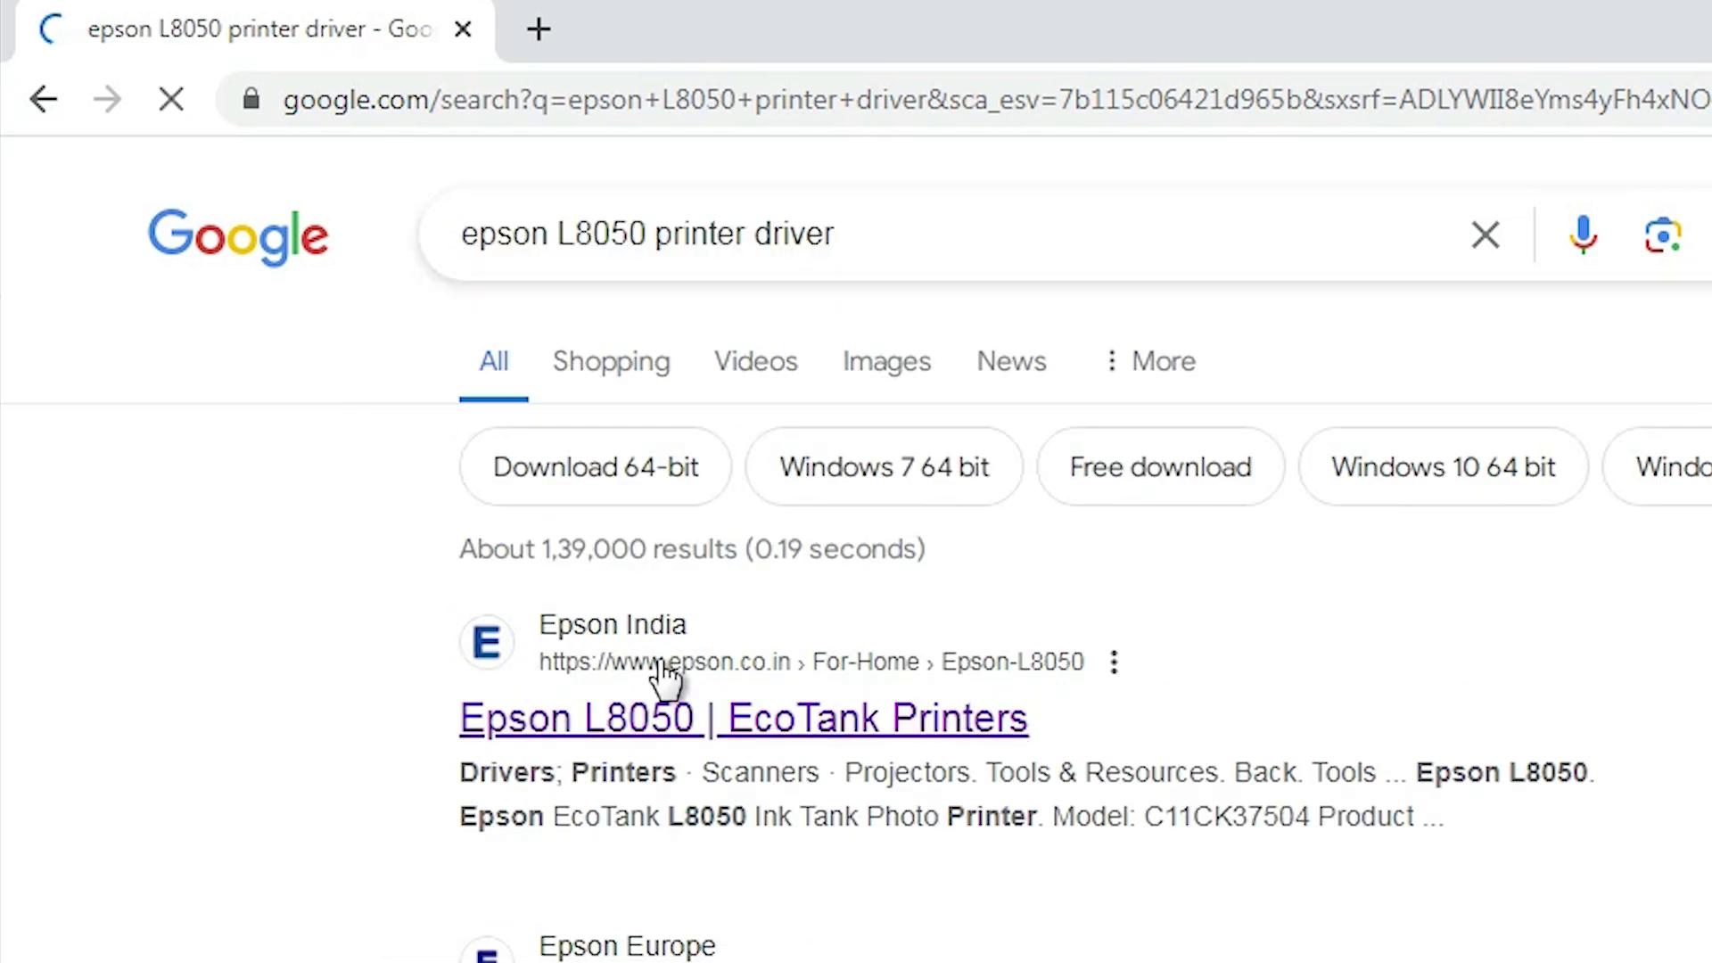
right_click(612, 736)
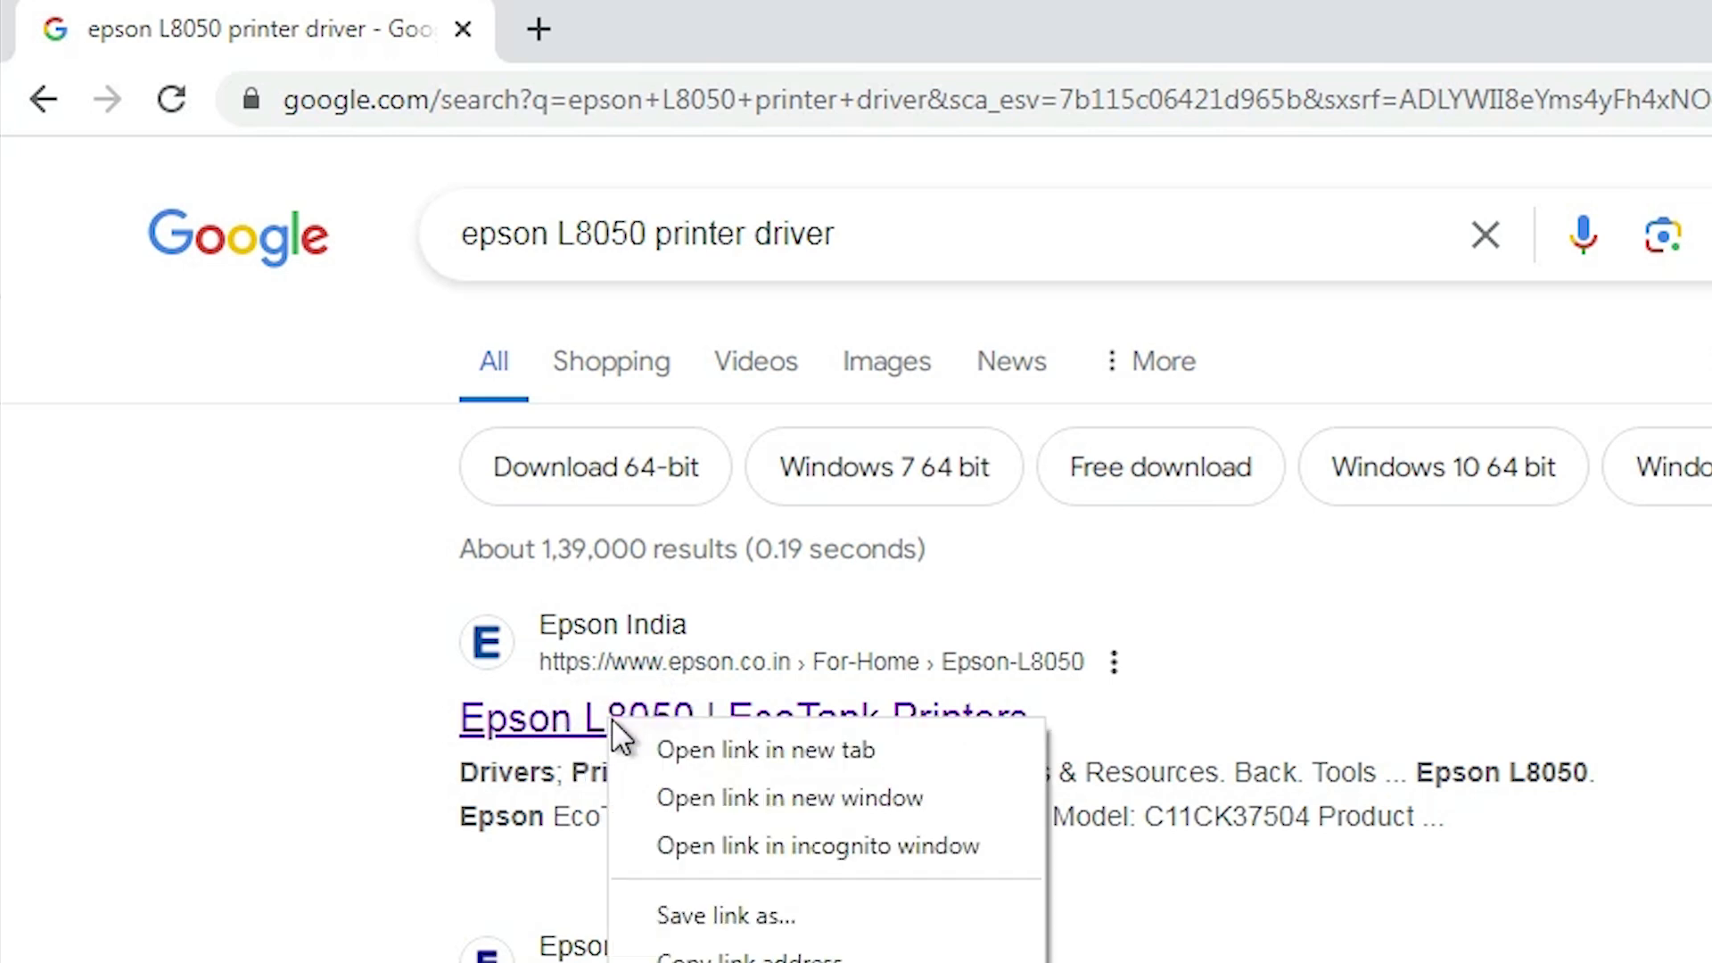
left_click(731, 752)
left_click(535, 17)
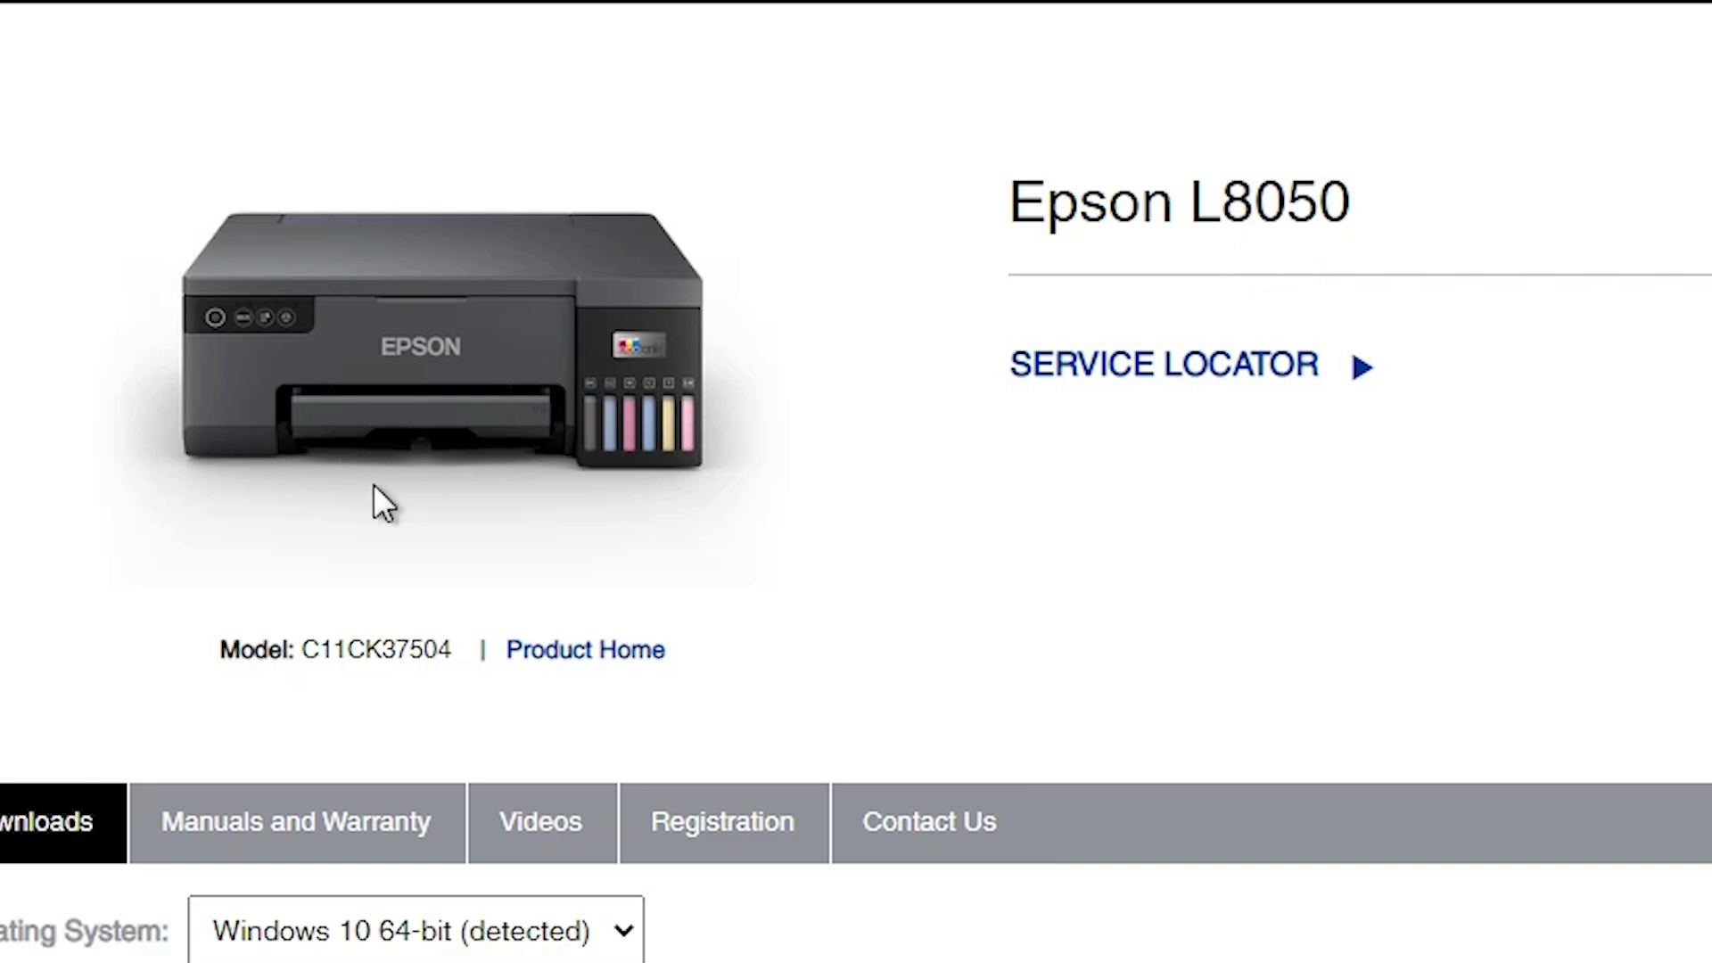
- Set the operating system for the Epson L8050 downloads to Windows 7 32-bit
scroll(361, 517, "down", 3)
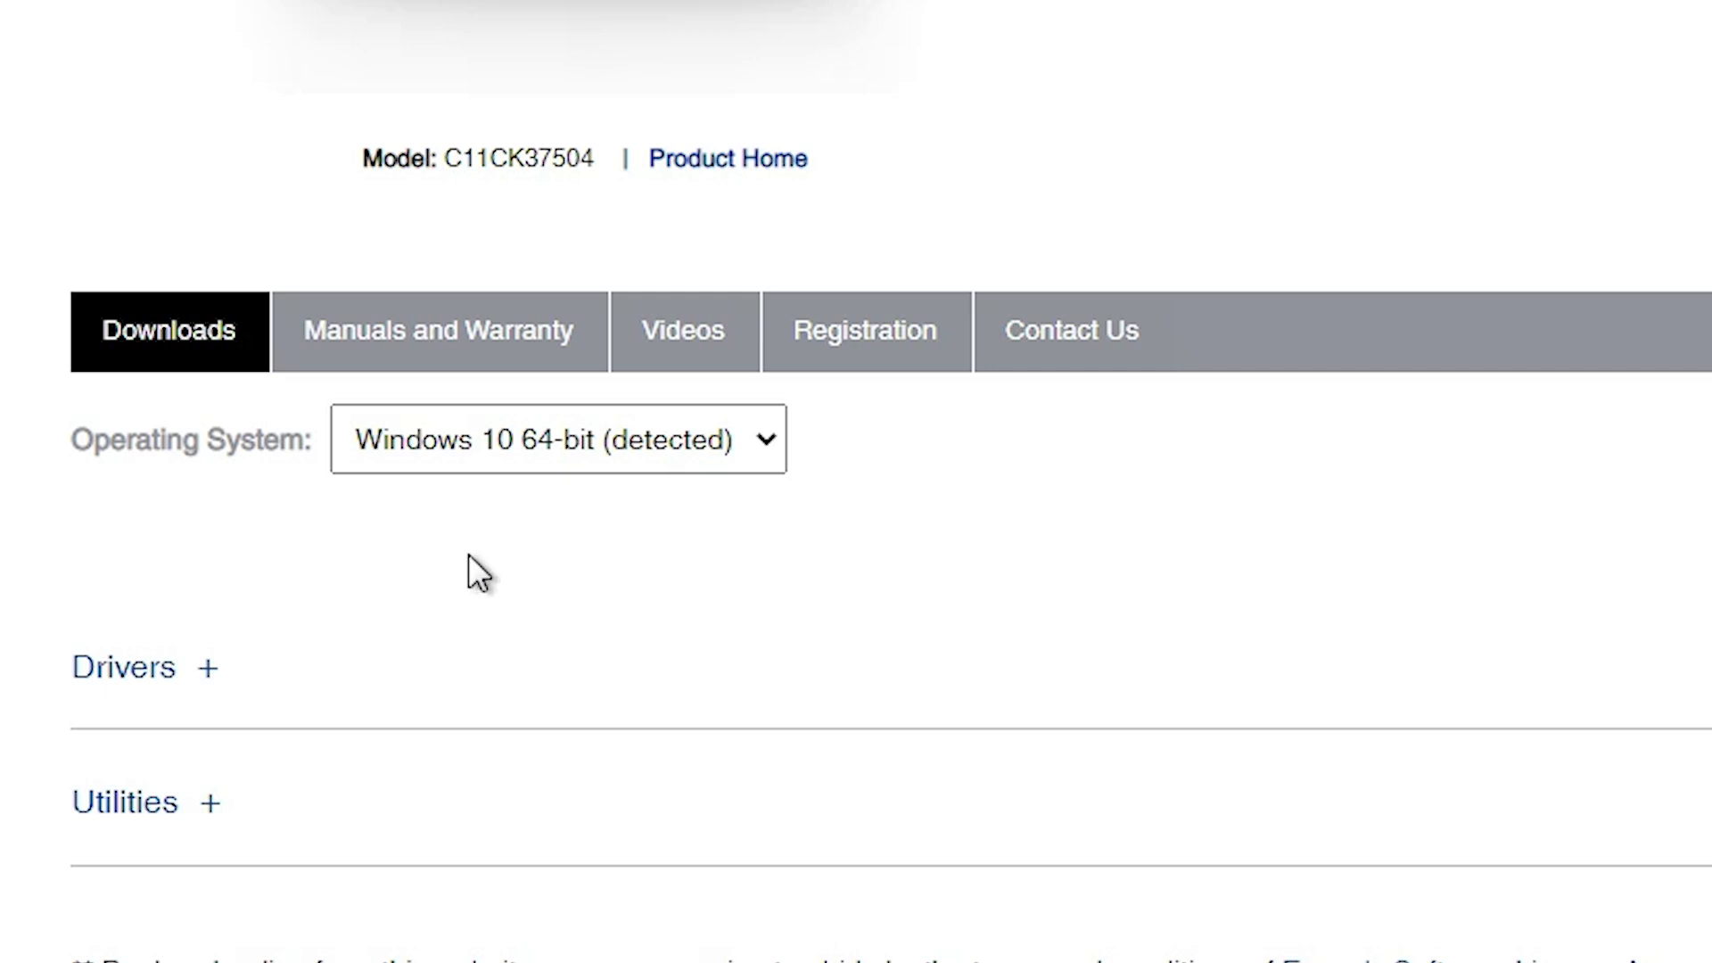
left_click(551, 414)
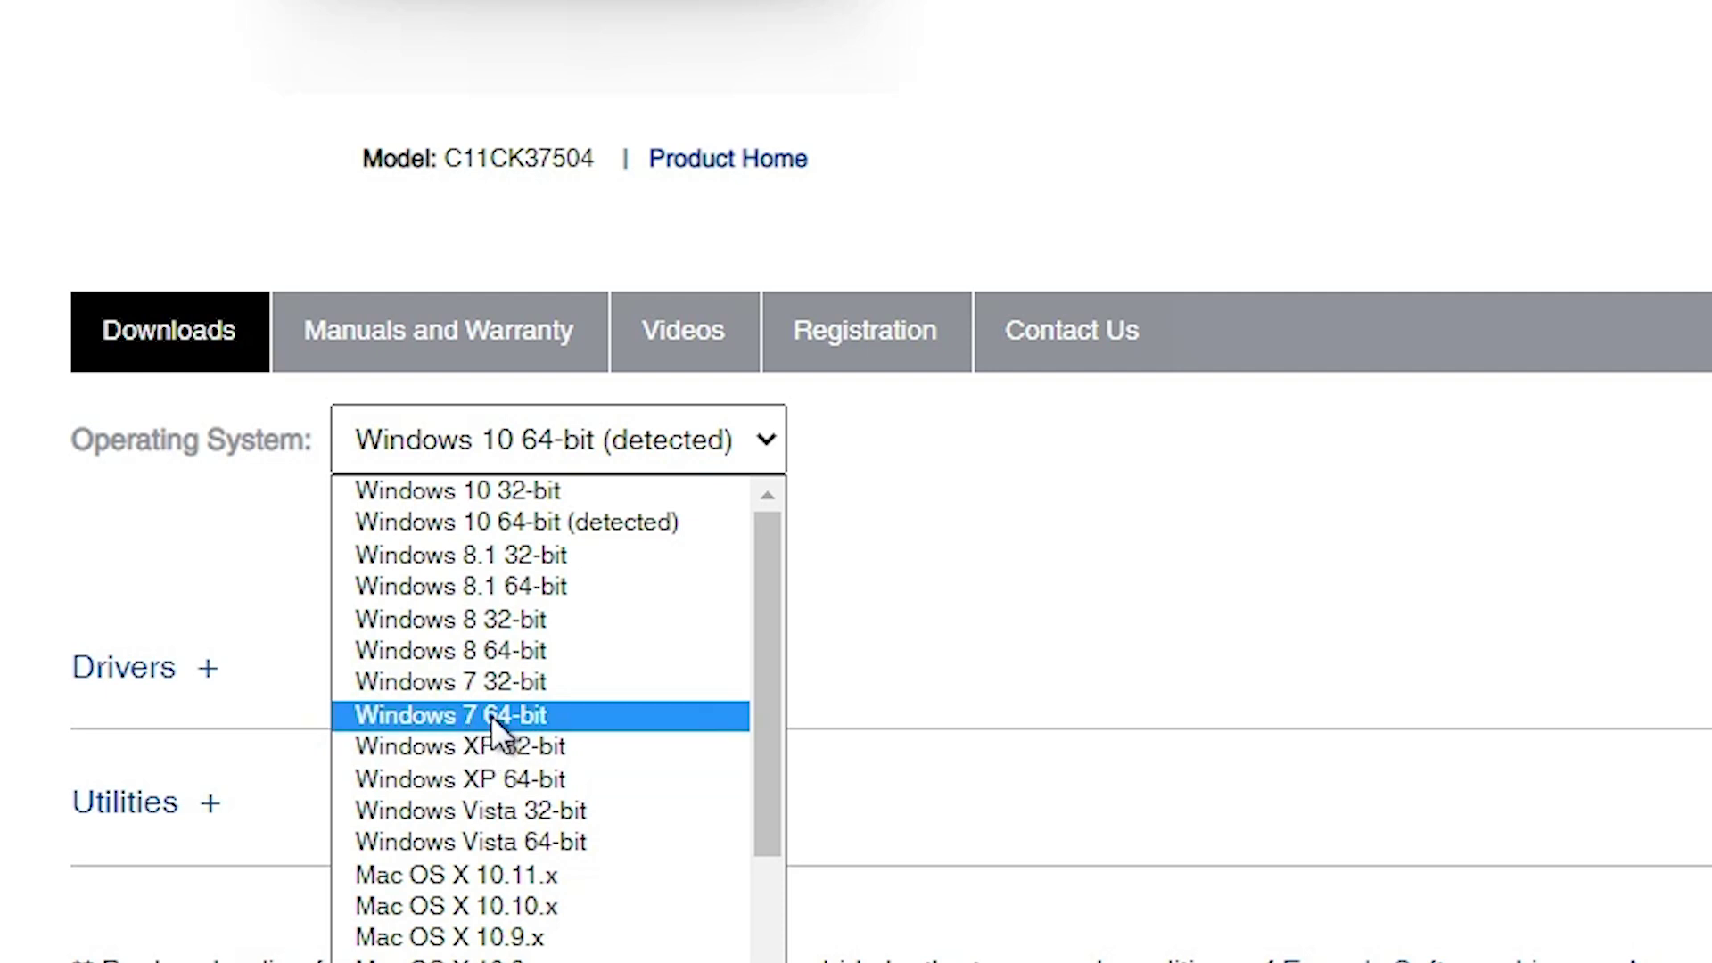
left_click(523, 681)
left_click(849, 448)
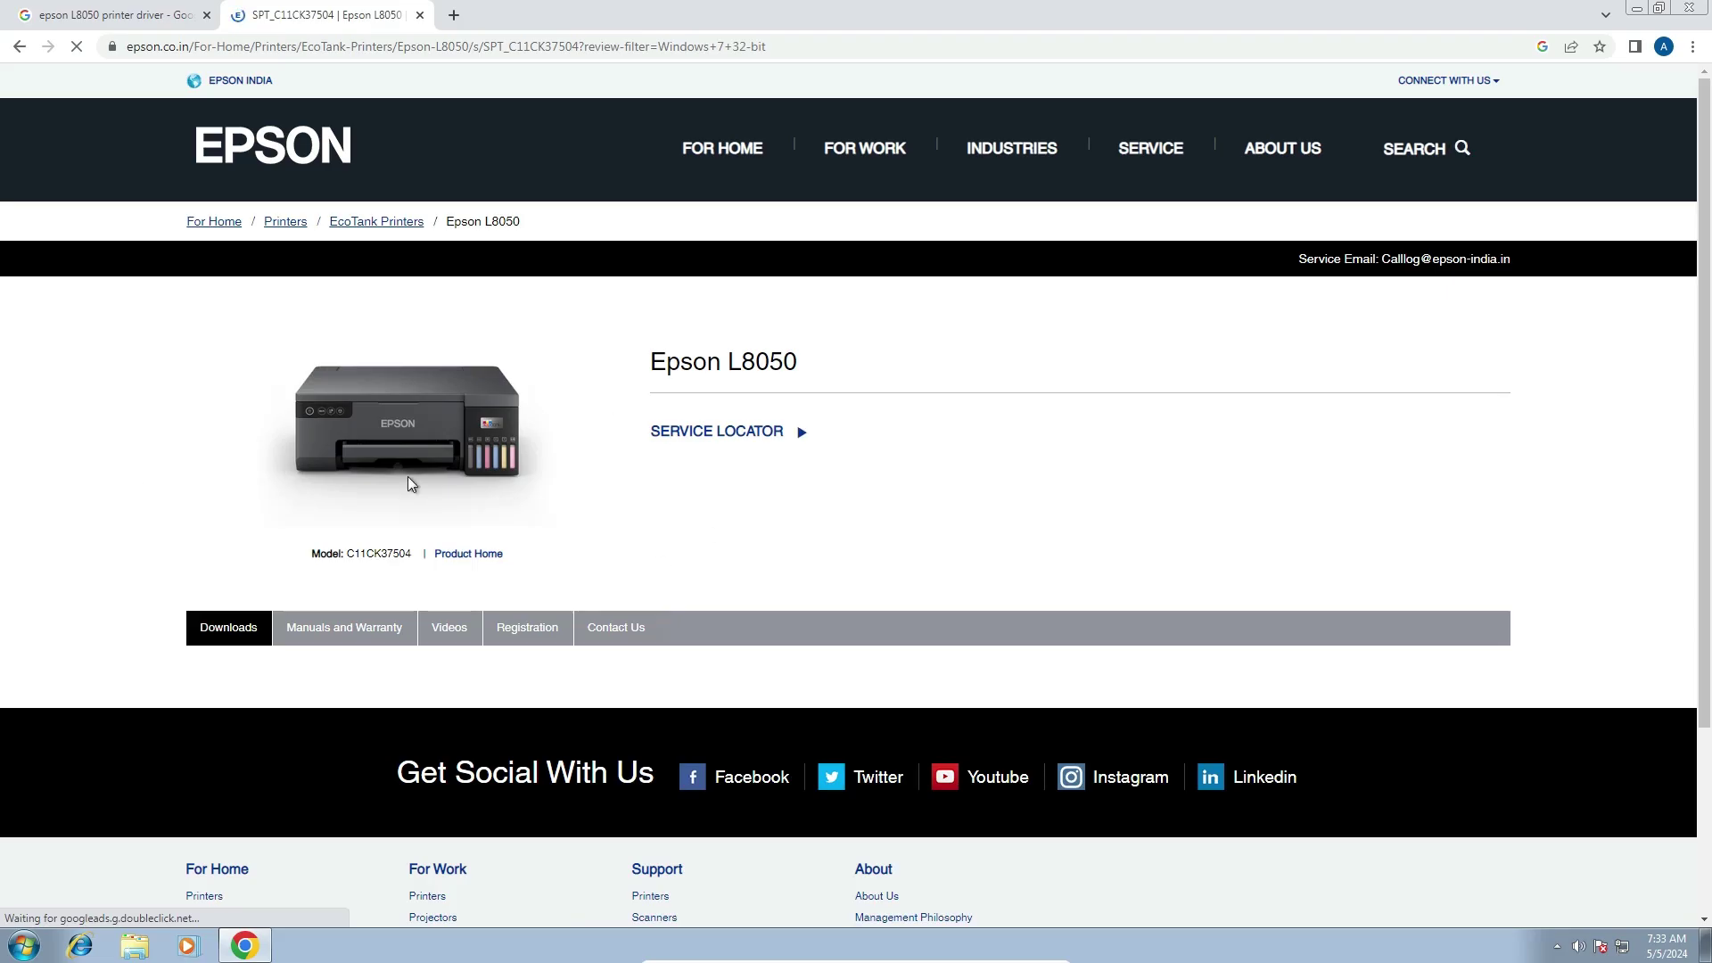
- Expand the Drivers section and download Printer Driver Ver. 3.04.00
scroll(409, 476, "down", 2)
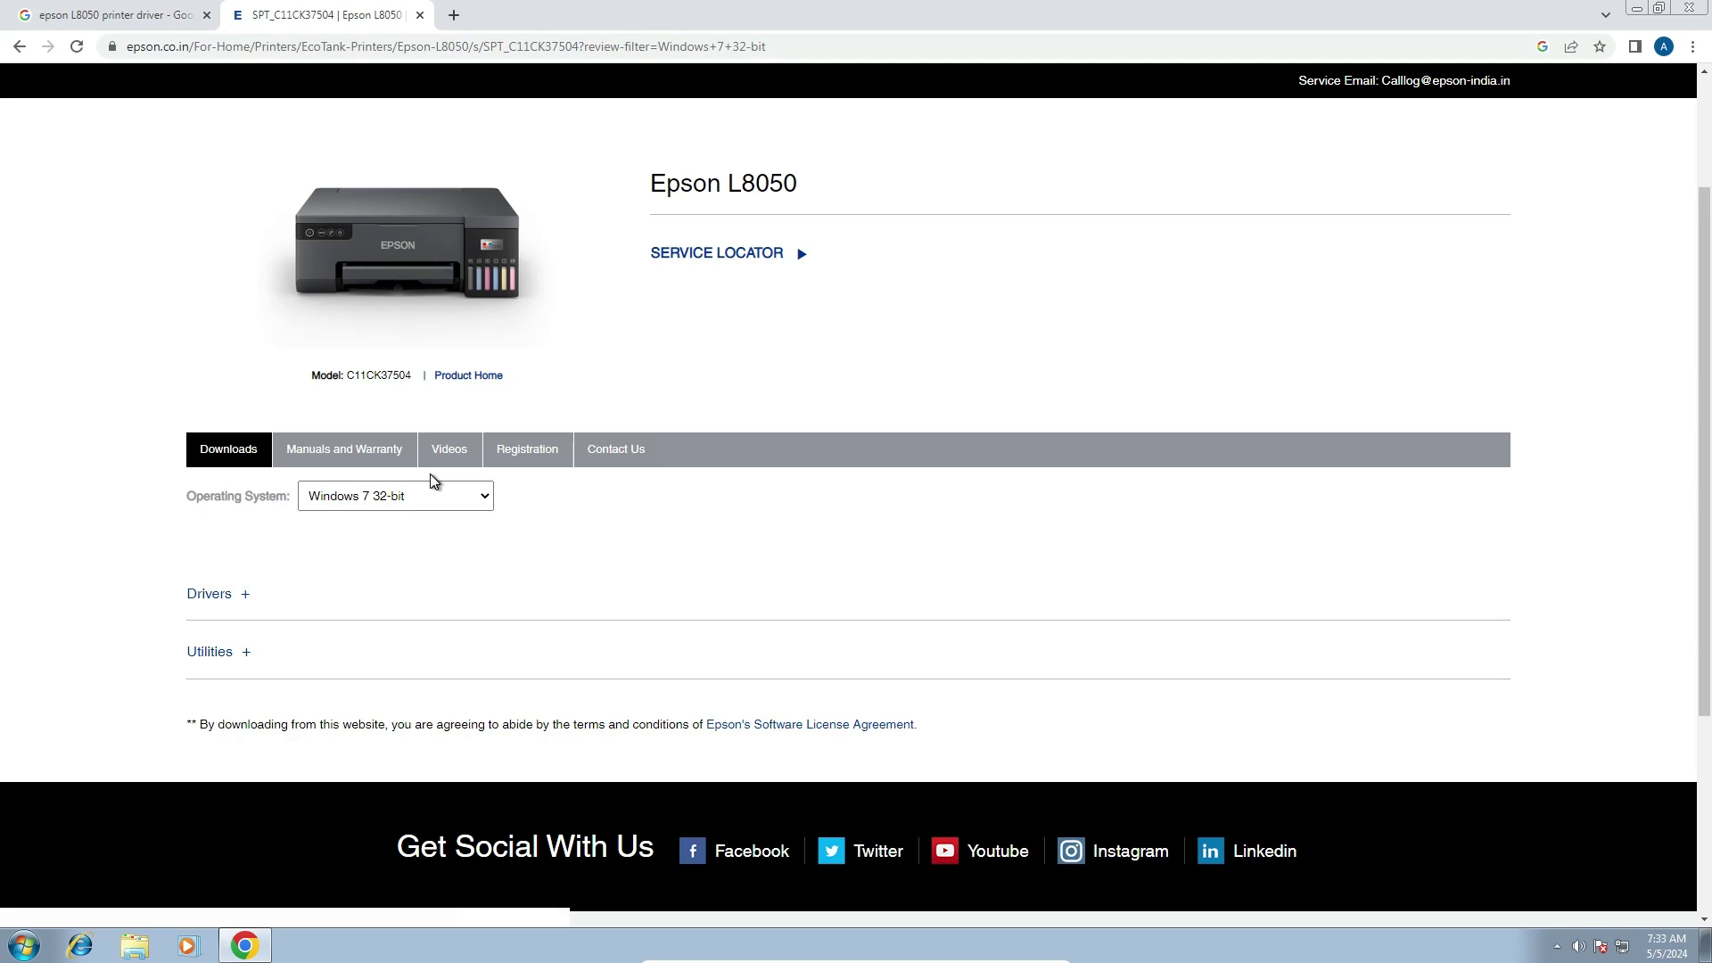
scroll(264, 581, "down", 2)
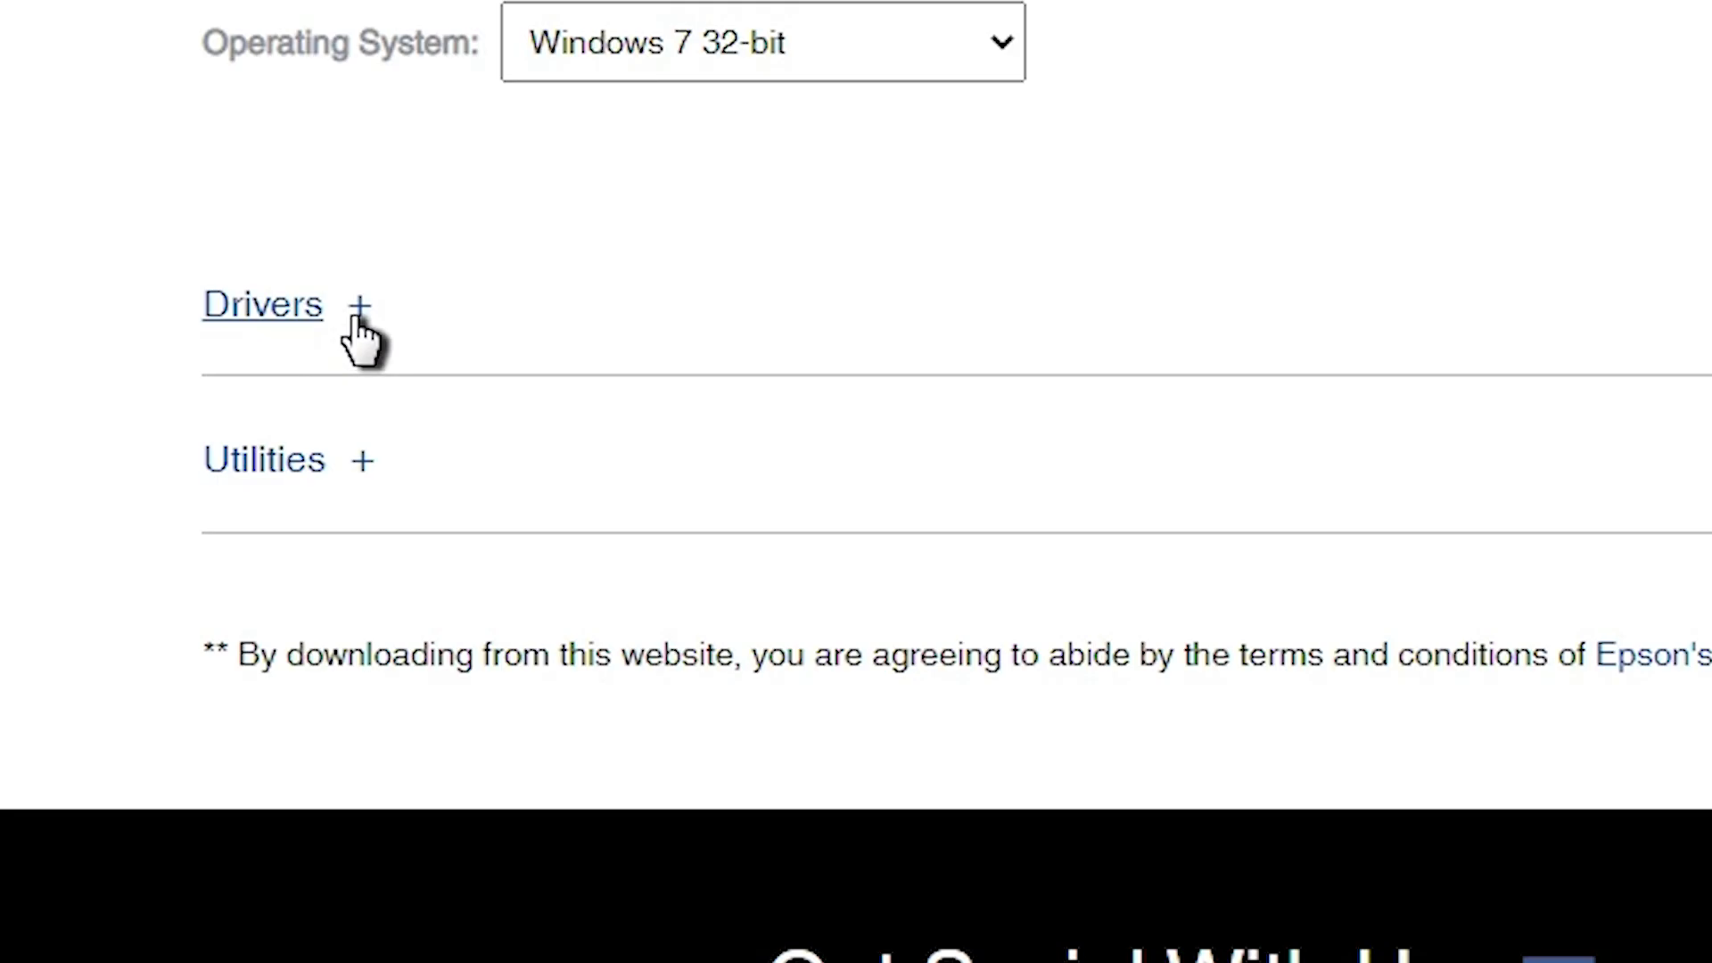
left_click(320, 349)
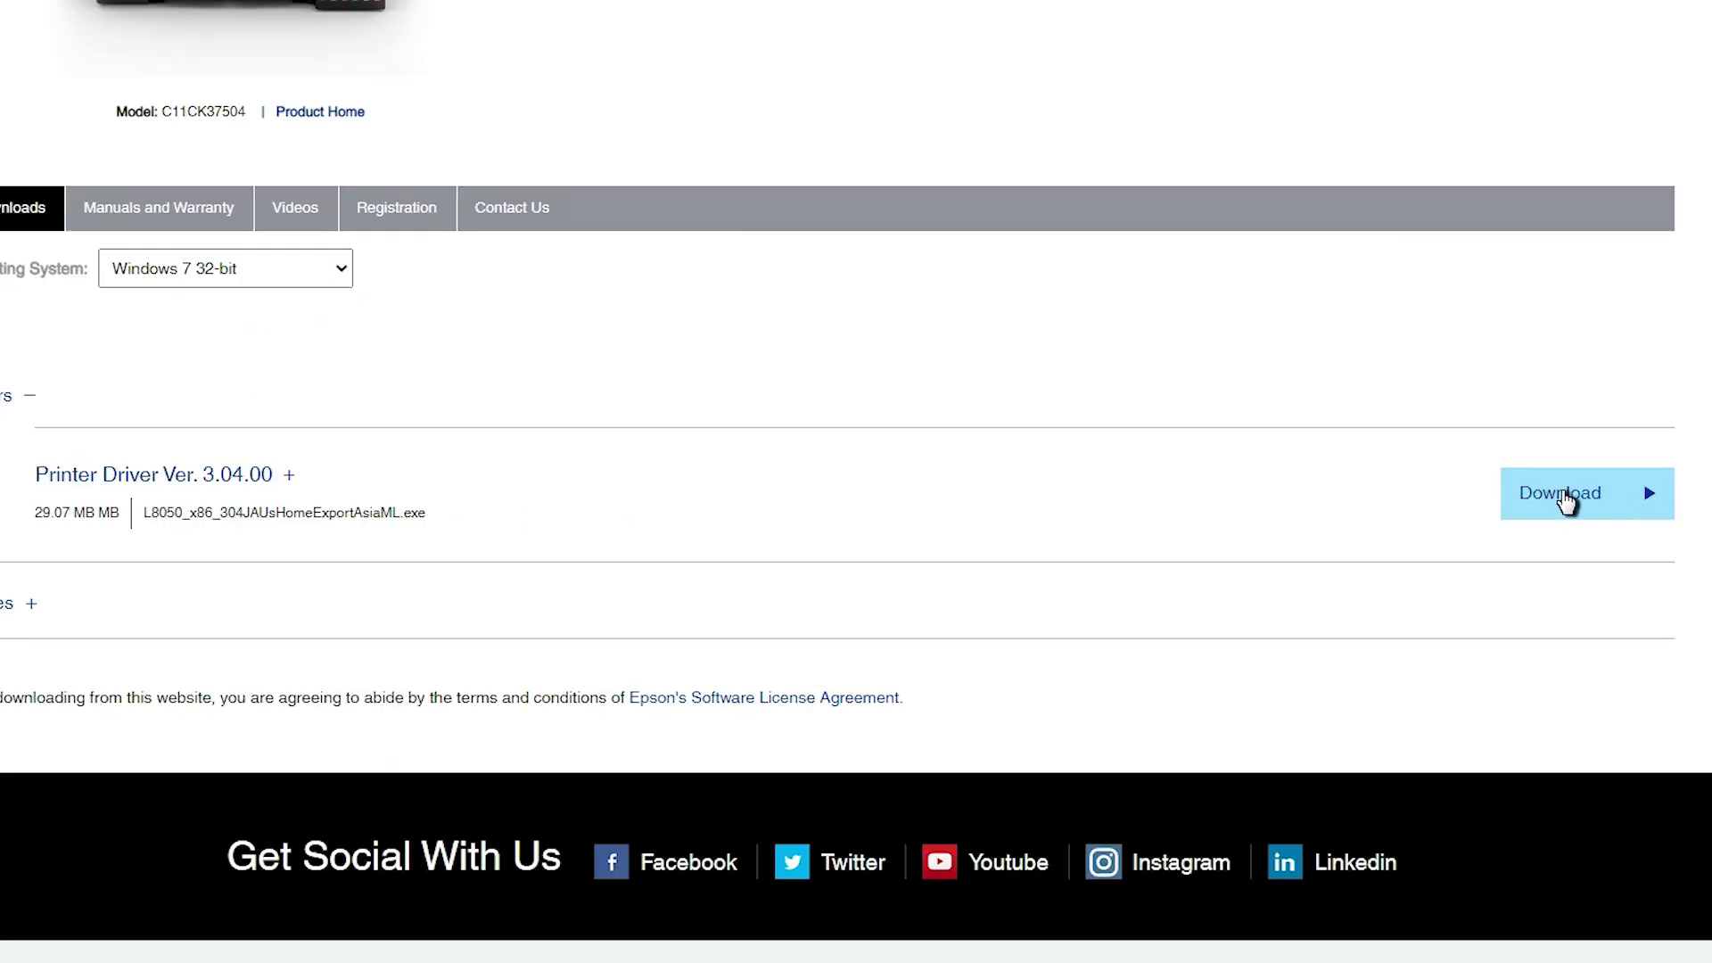
left_click(1567, 501)
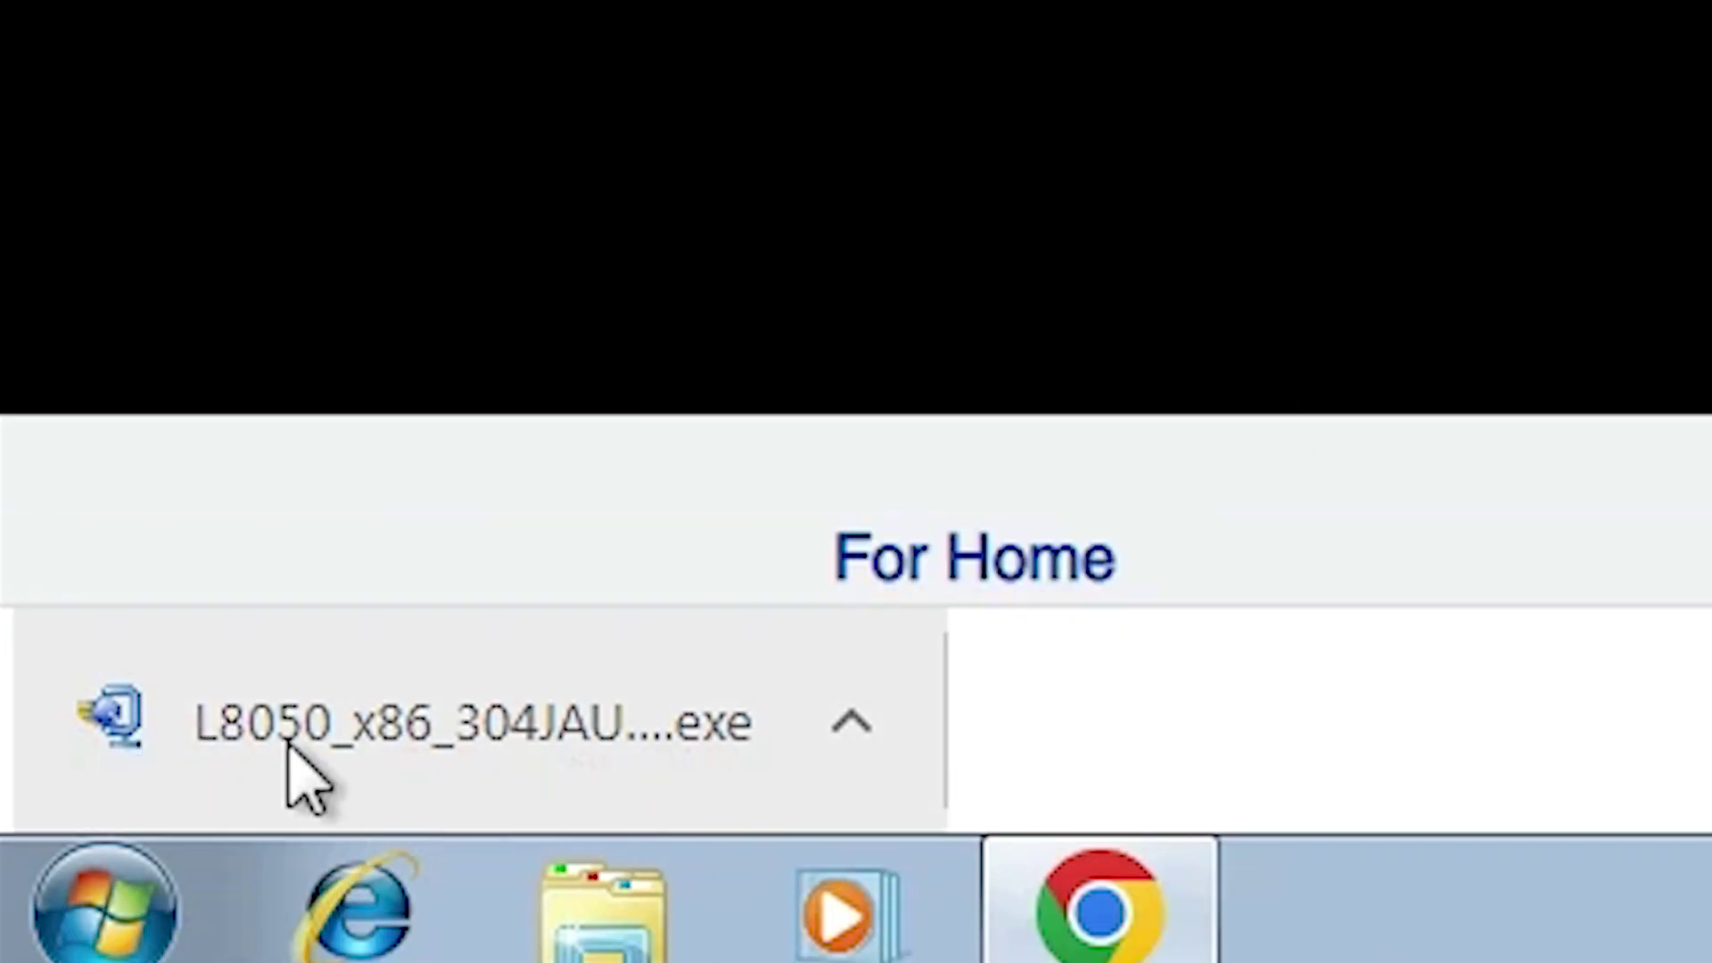
- Show the downloaded L8050_x86_304JAUsHomeExportAsiaML file in its folder, move it to the desktop and close the folder window
left_click(1419, 718)
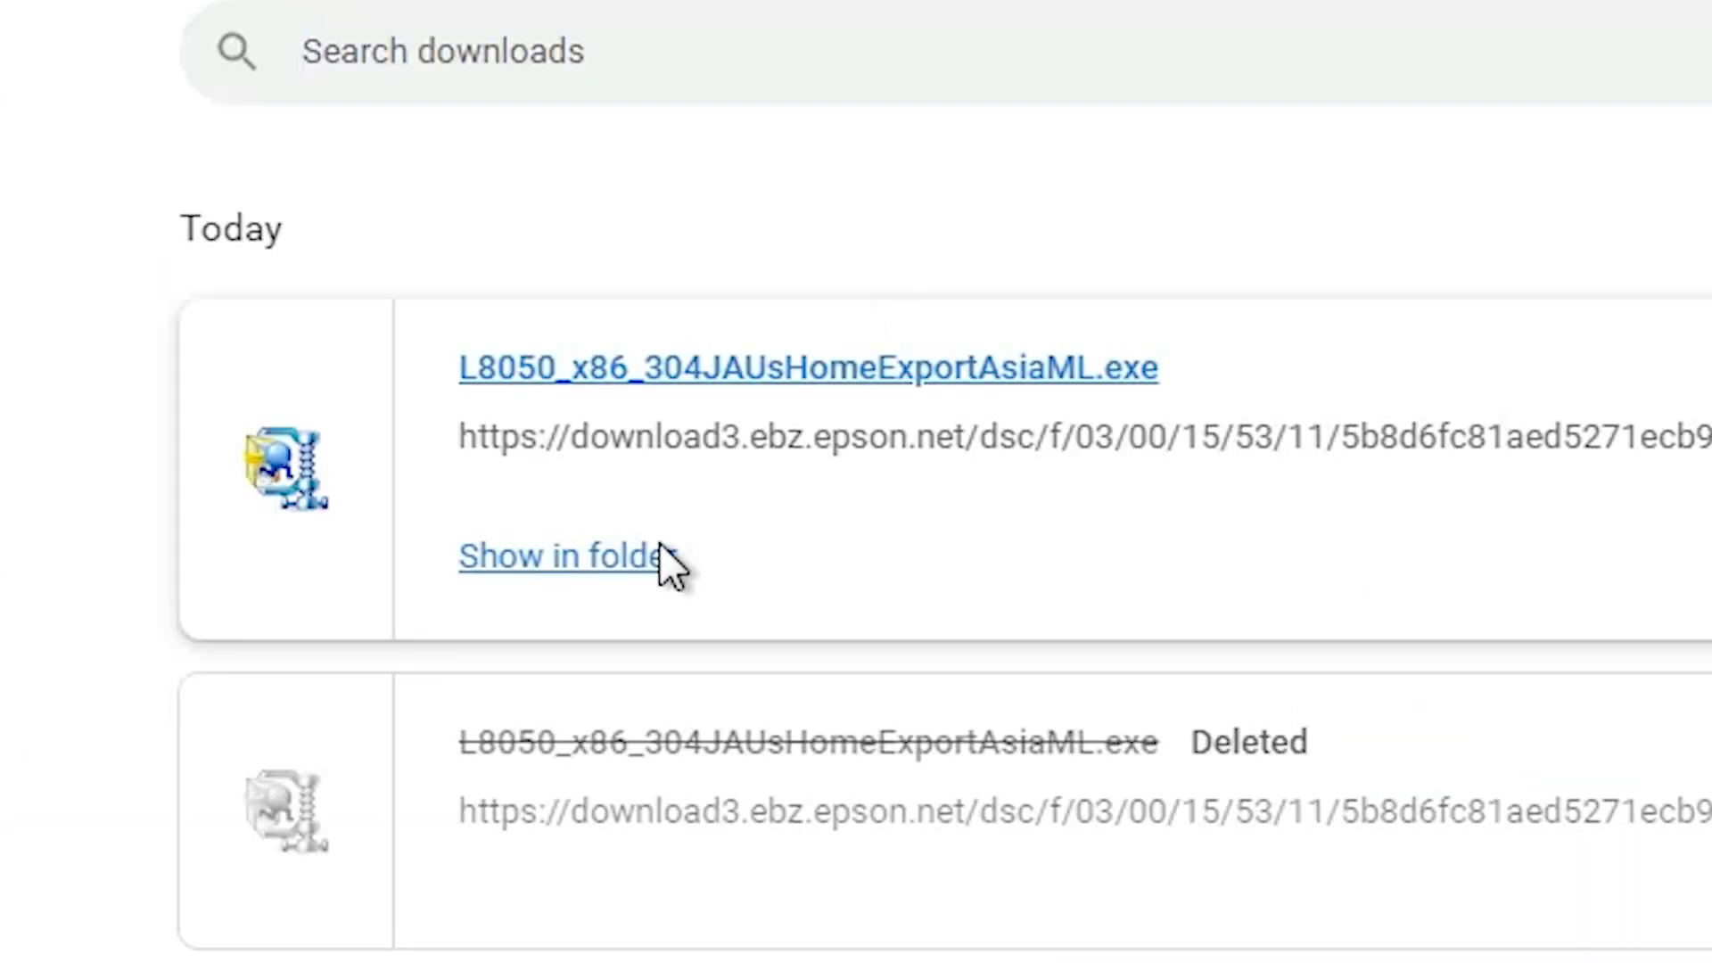
left_click(655, 563)
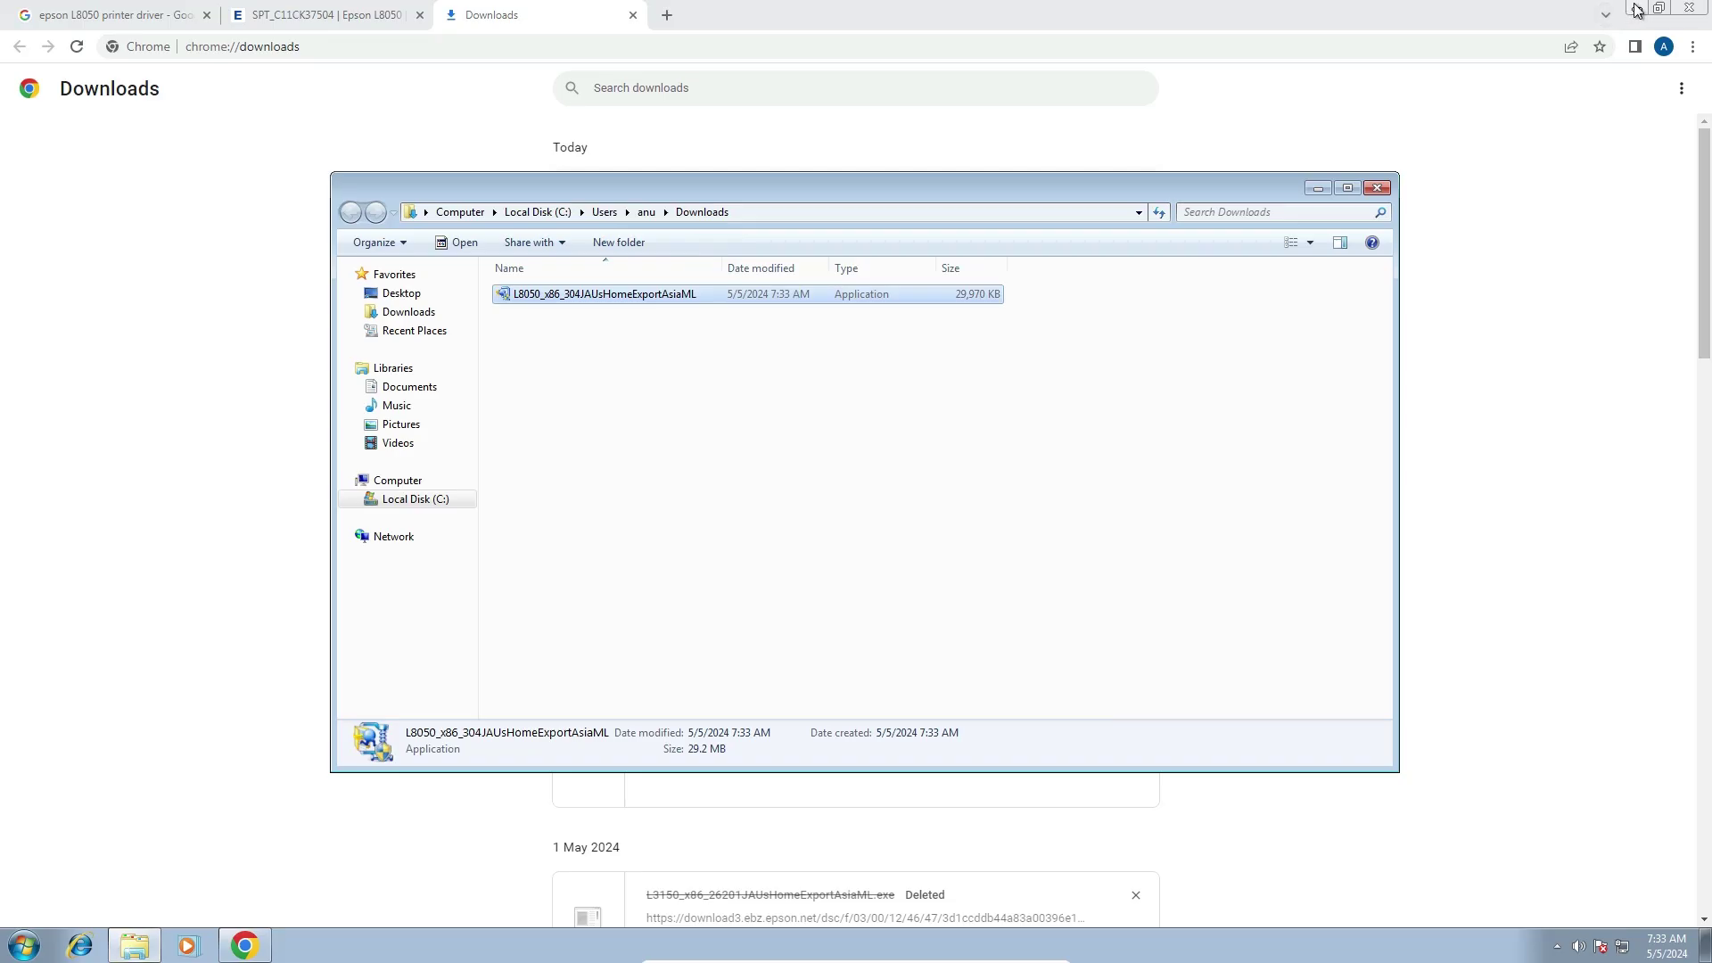
left_click(1637, 11)
left_click_drag(557, 300, 11, 596)
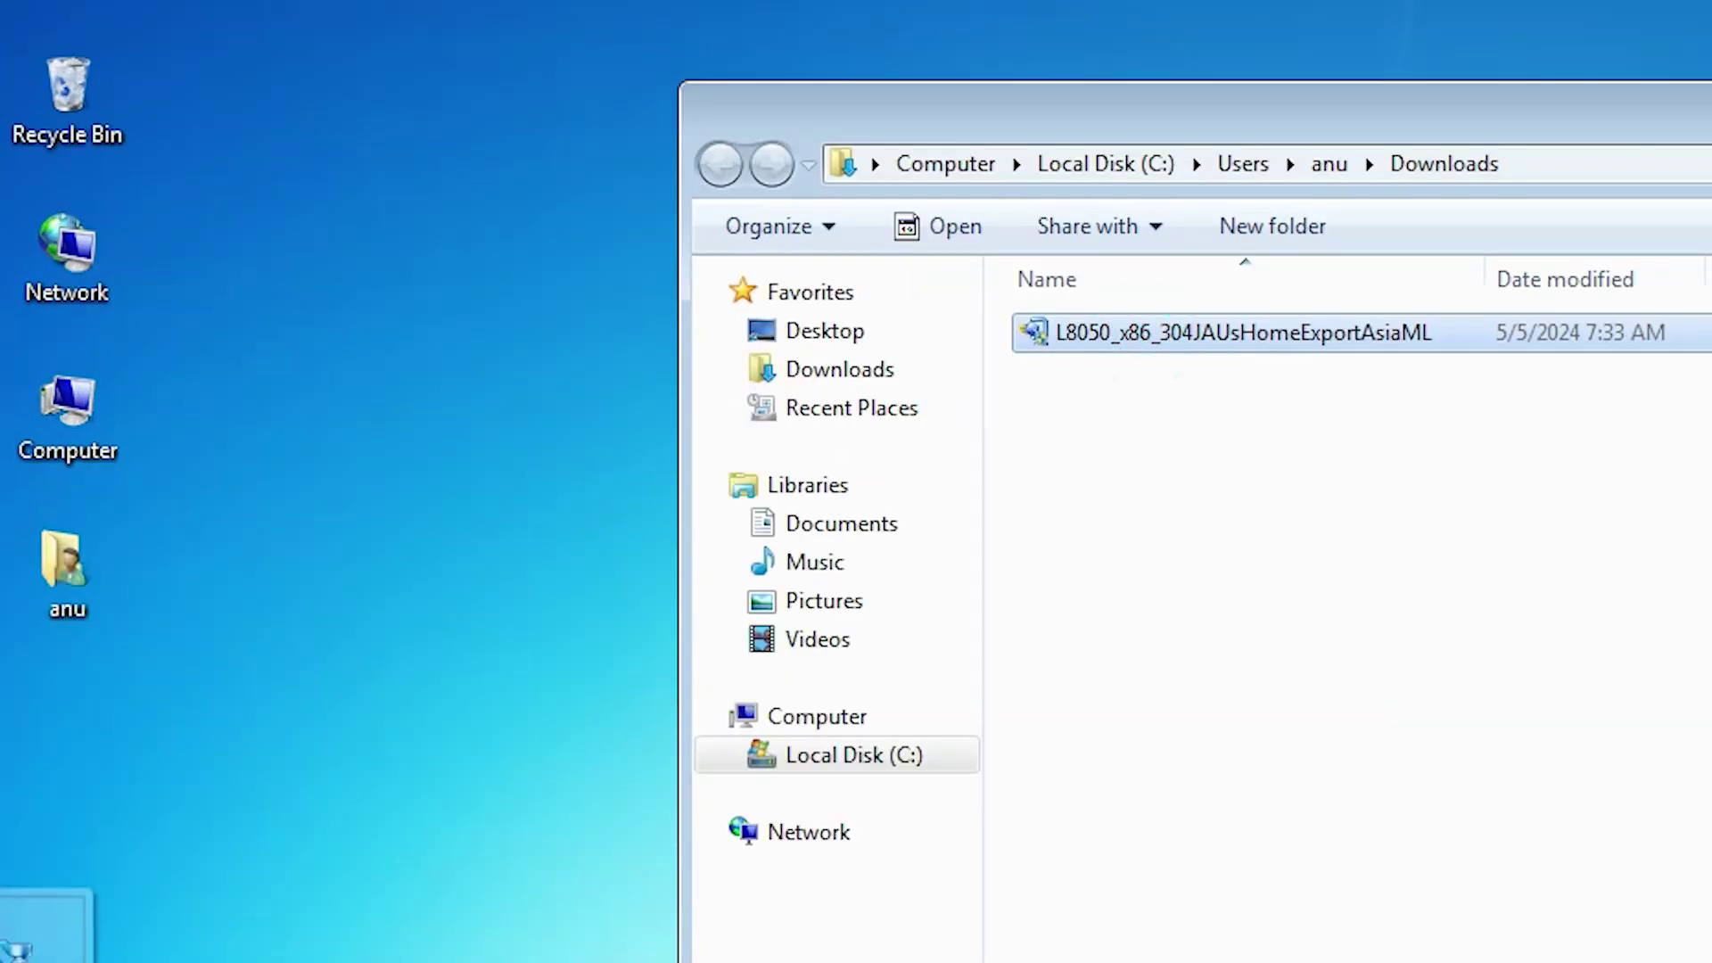
left_click_drag(36, 928, 67, 740)
left_click(1380, 188)
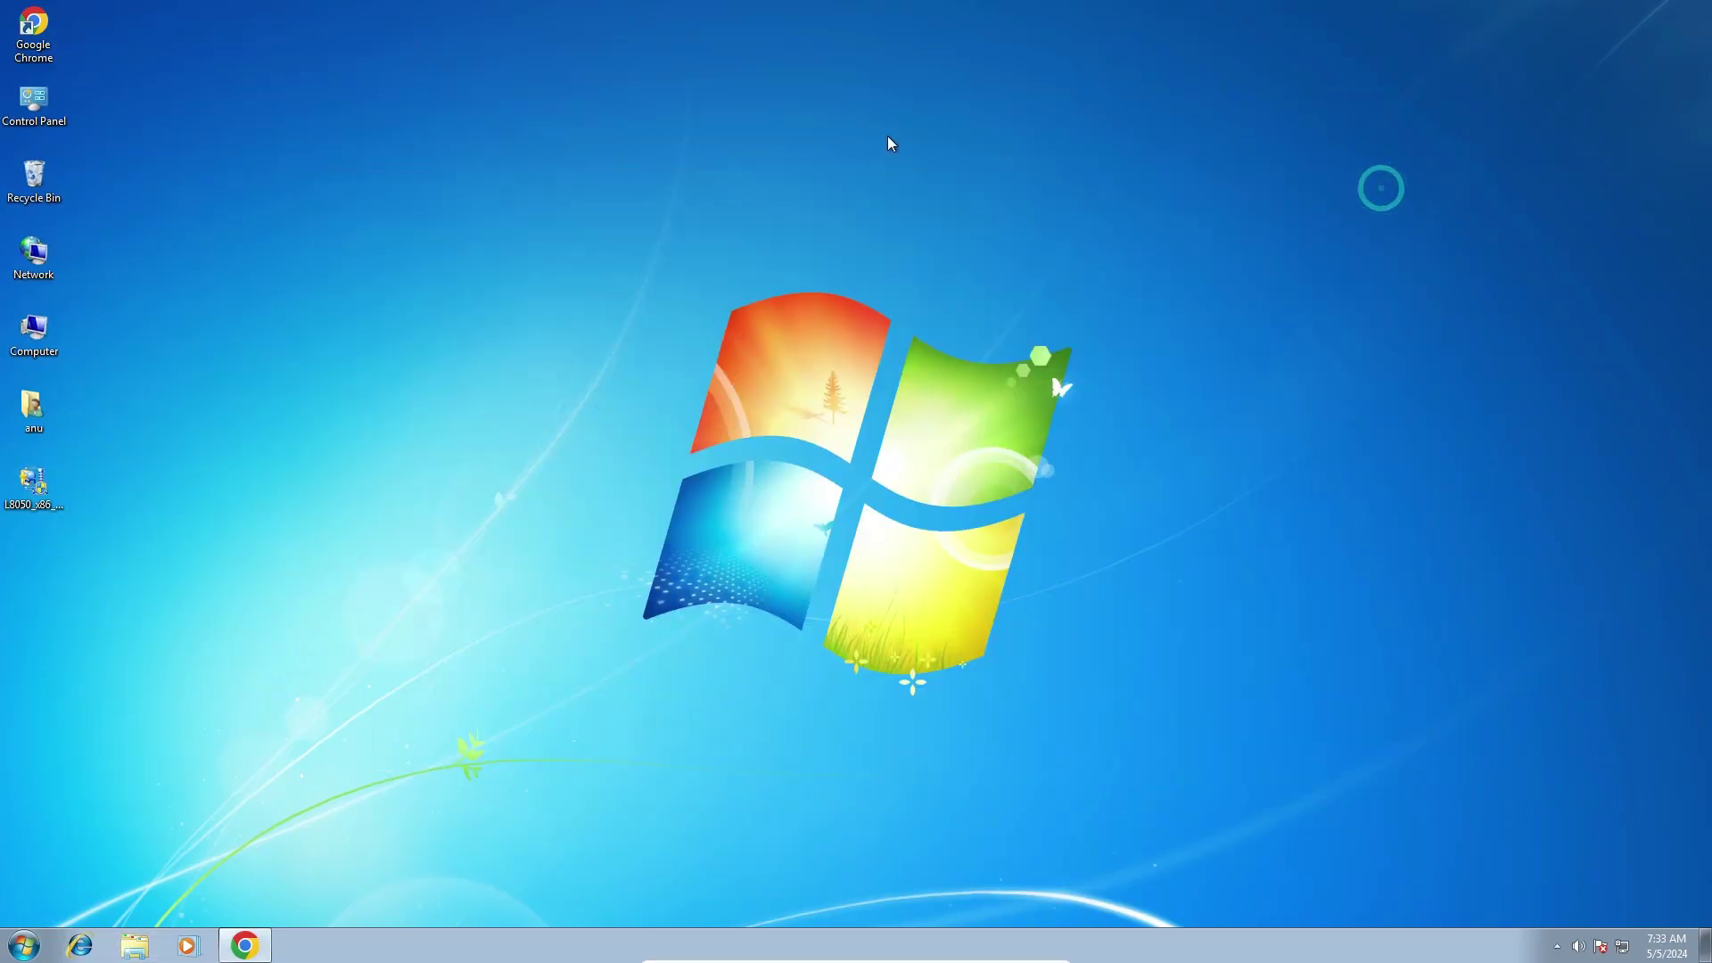
- Extract the L8050_x86_304JAUsHomeExportAsiaML installer with WinRAR into a folder of the same name on the desktop
left_click(54, 475)
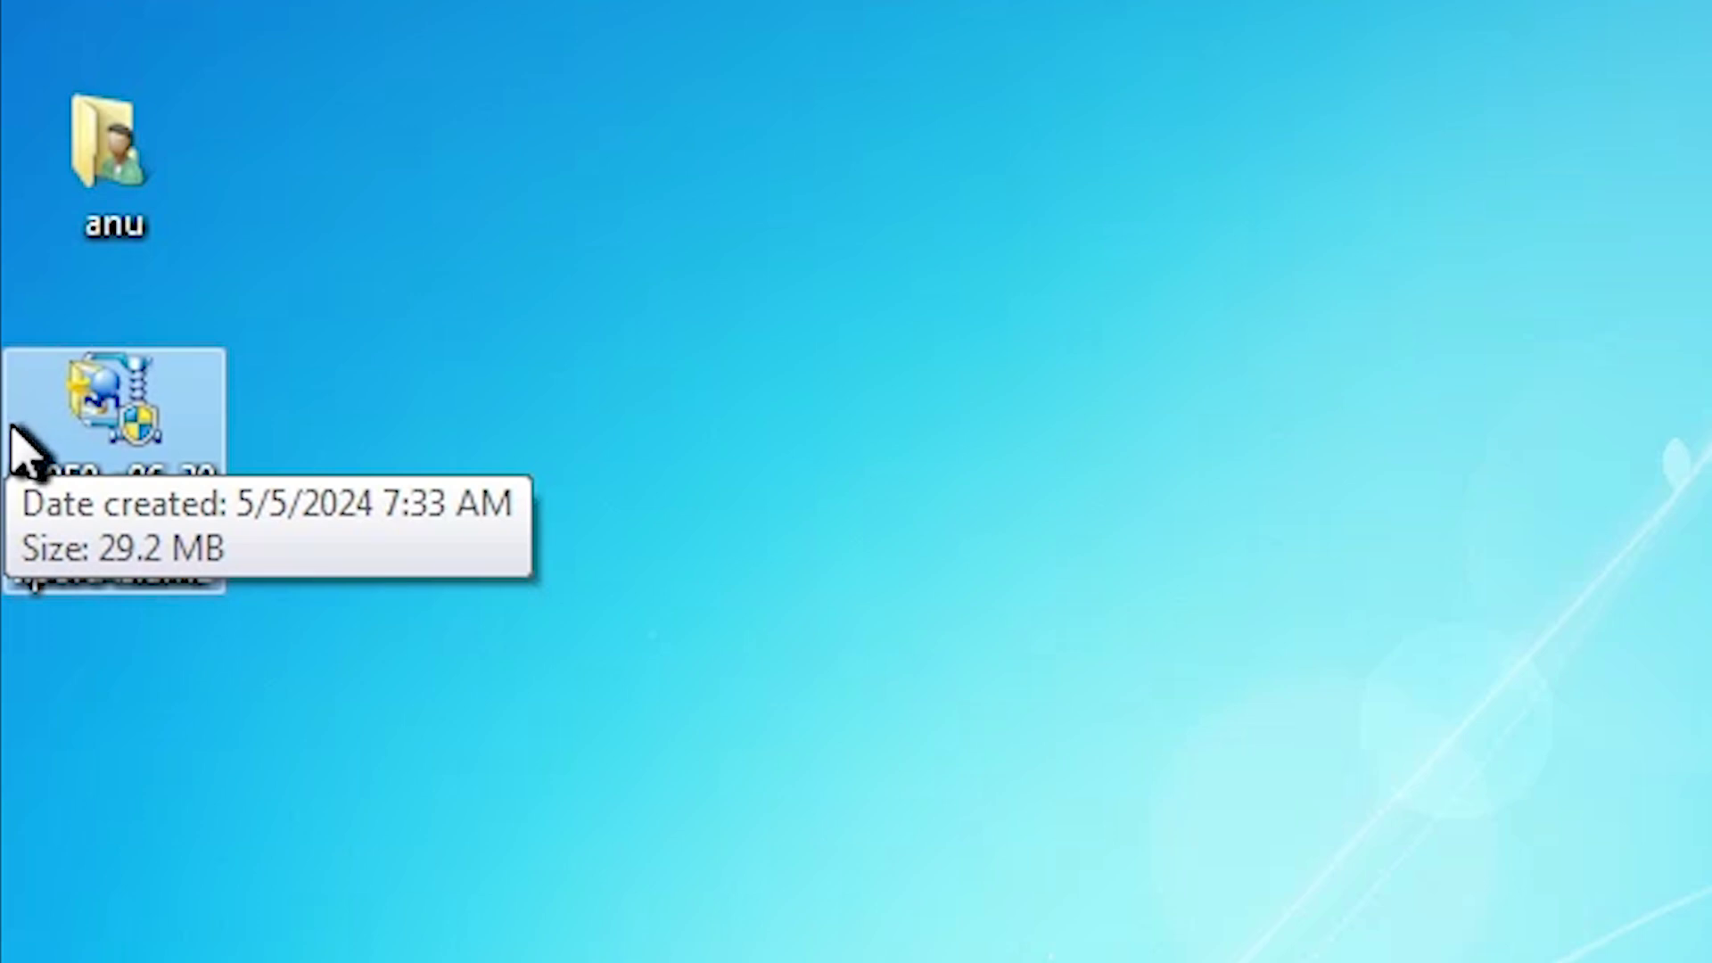
right_click(129, 409)
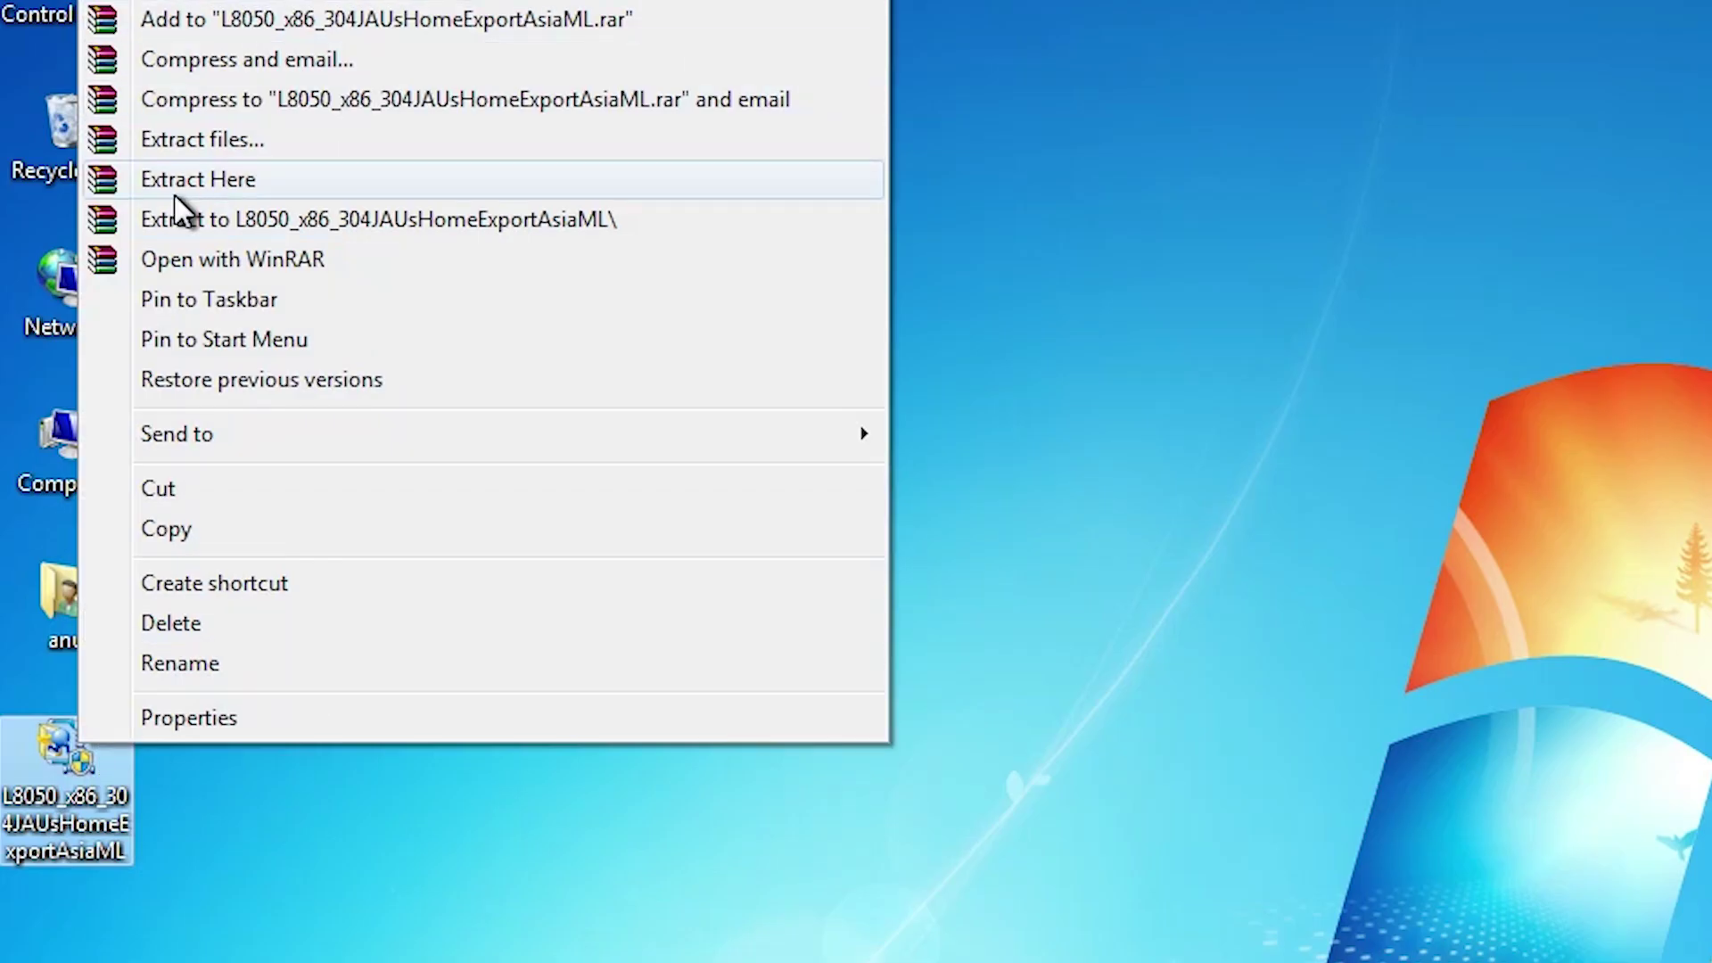
left_click(255, 137)
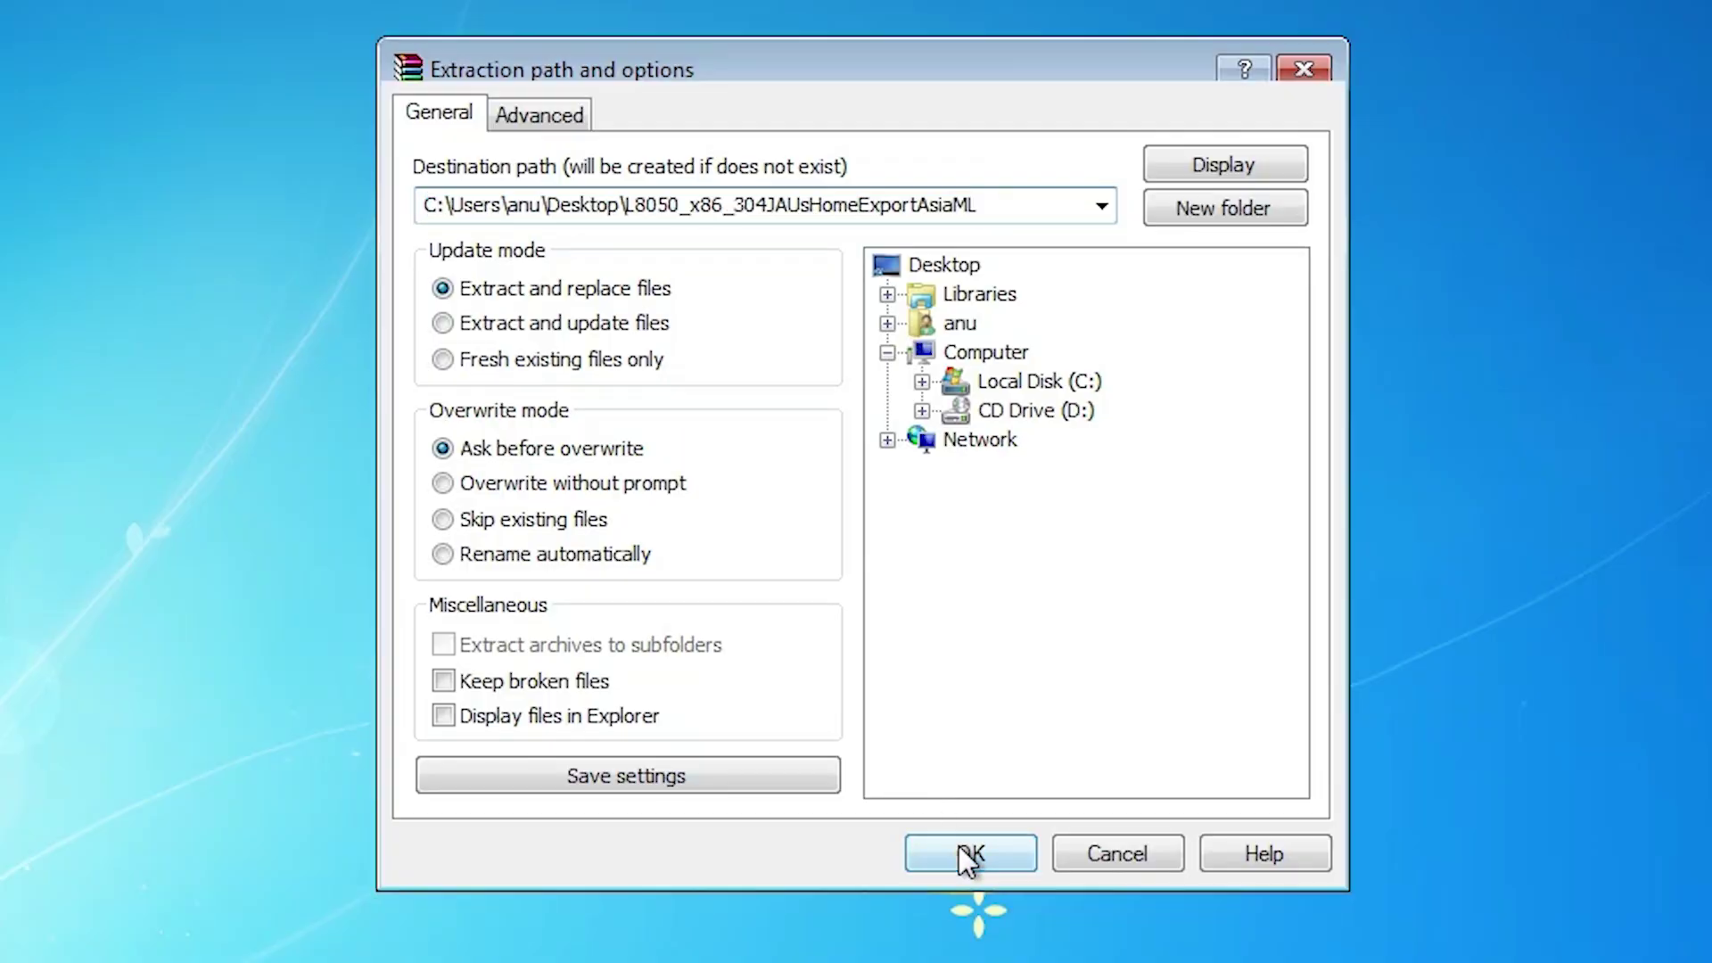
left_click(962, 852)
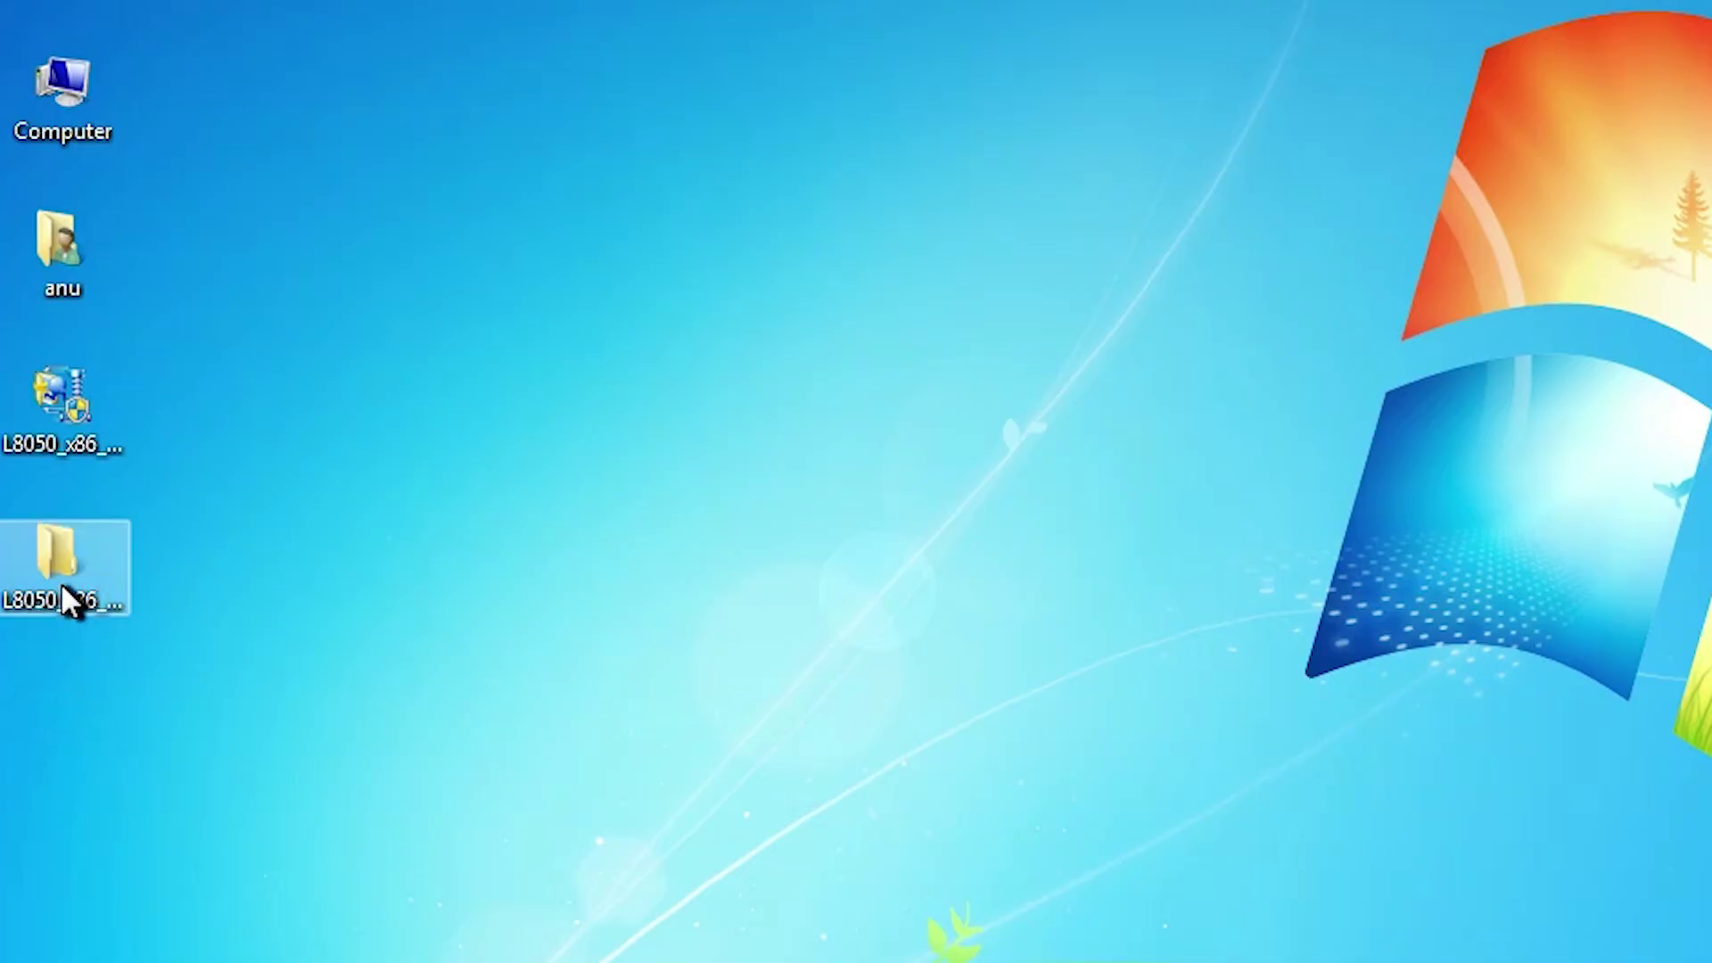
- Look through the extracted driver folder down to WINX86 and close the window
double_click(63, 590)
left_click(649, 335)
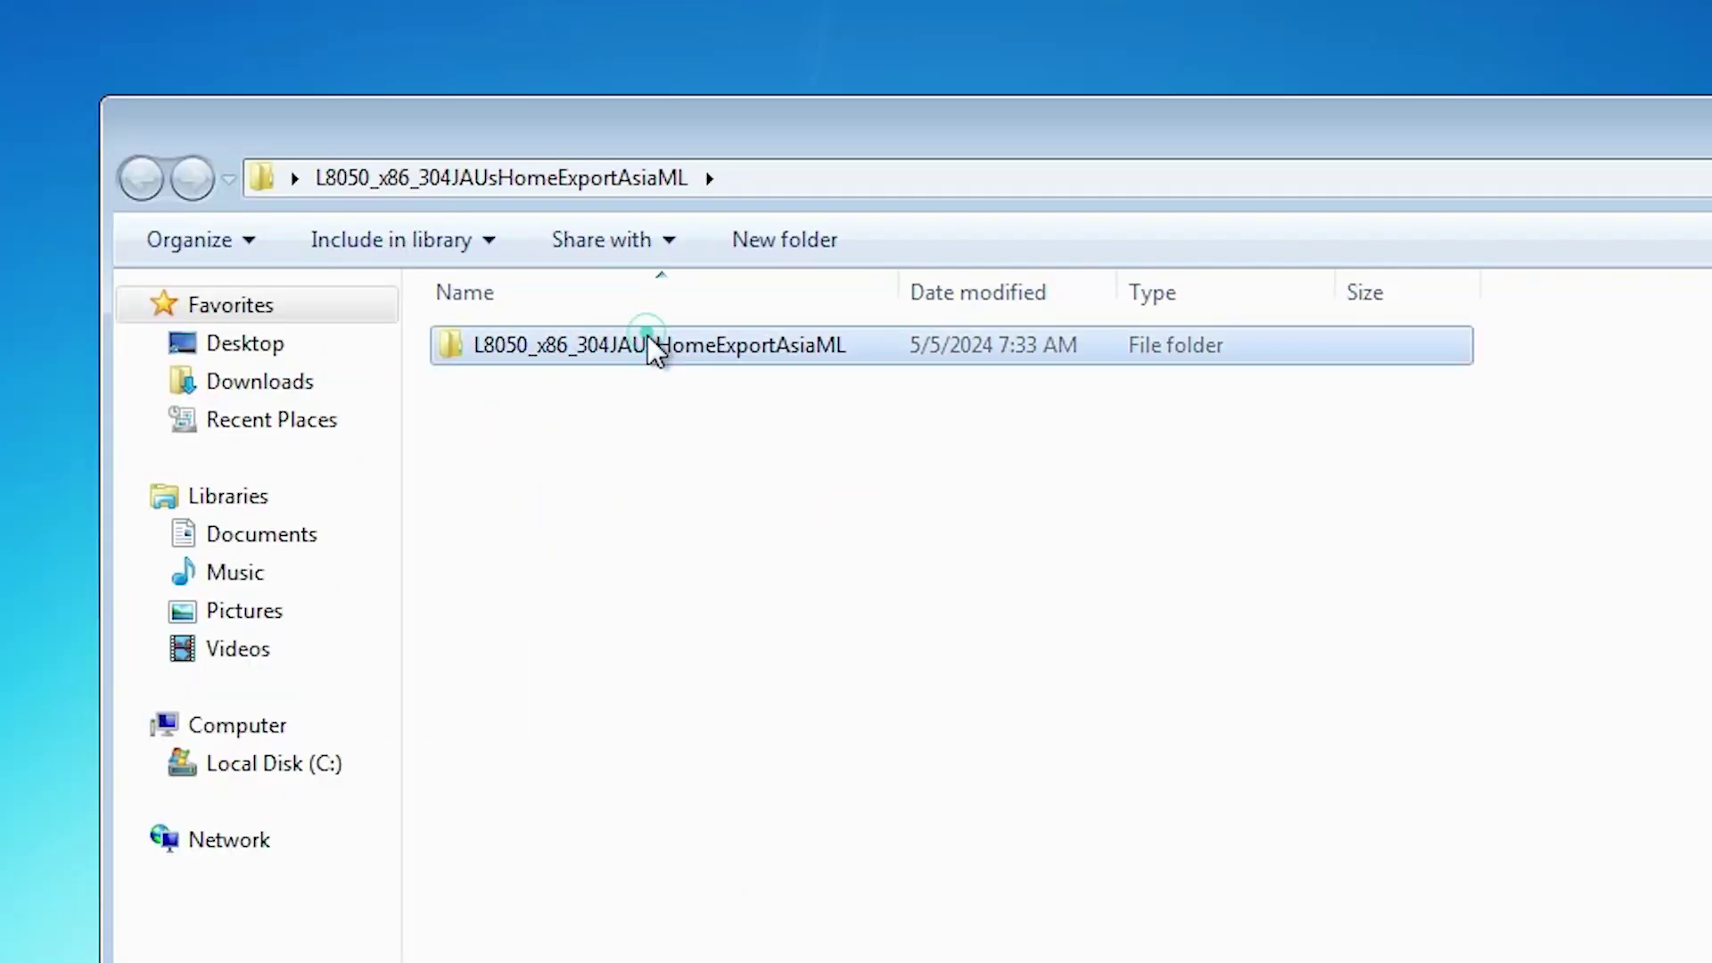
double_click(648, 335)
double_click(503, 341)
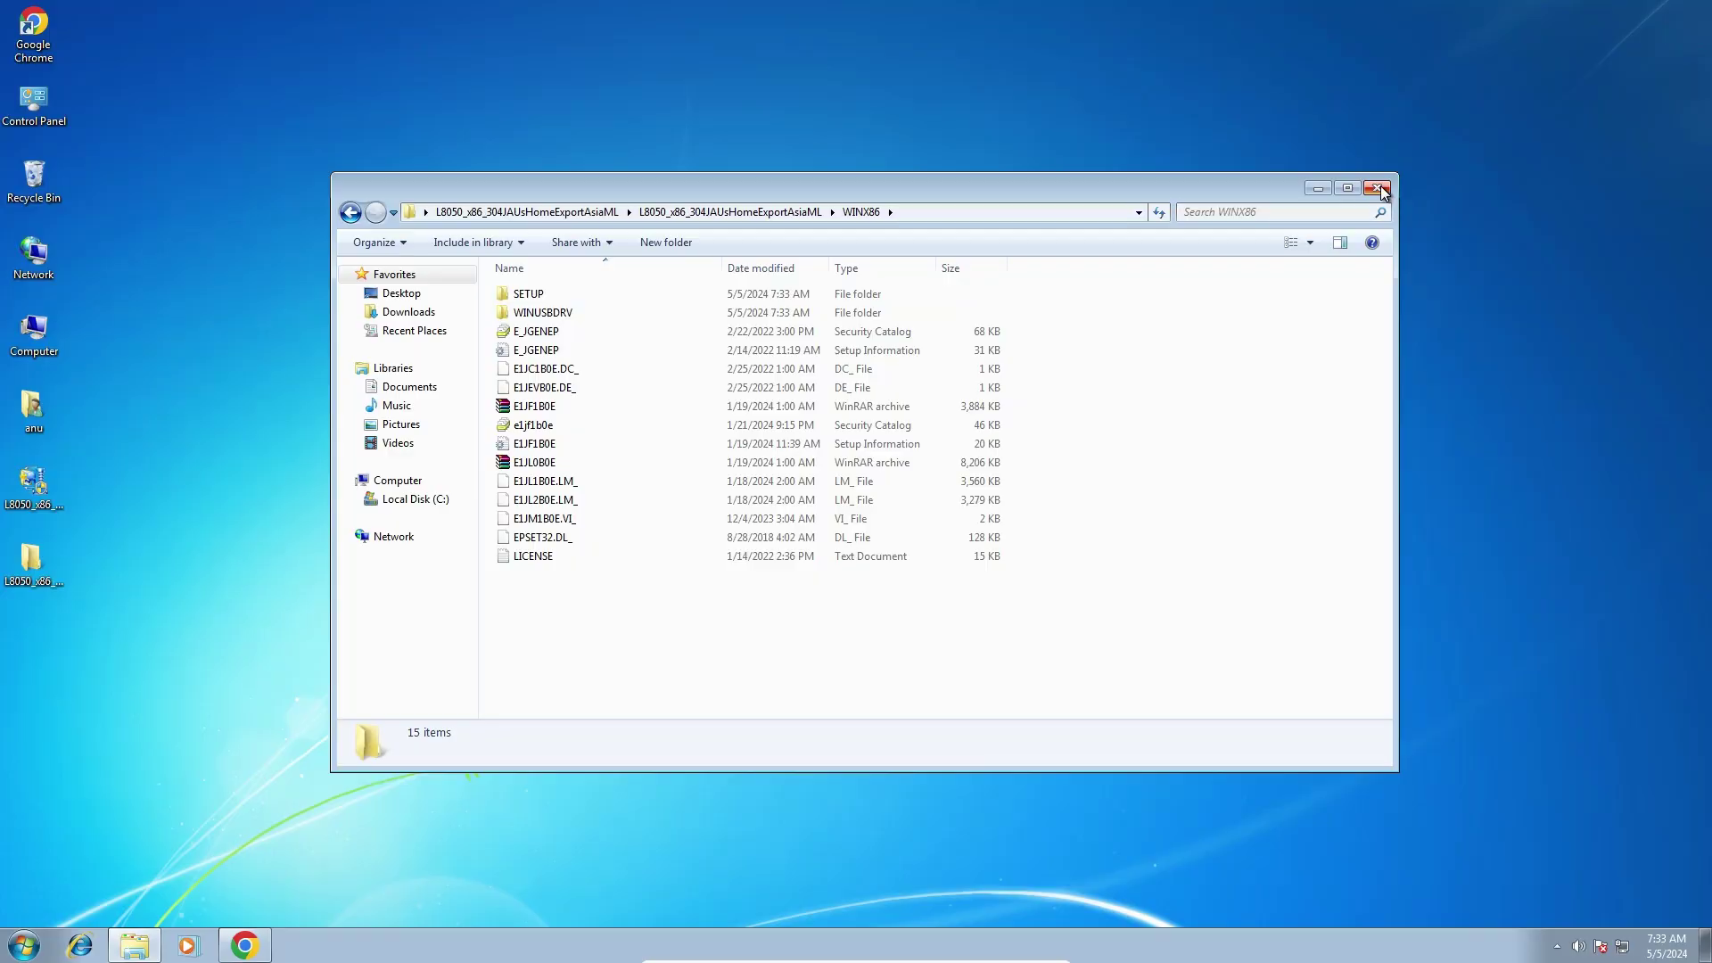
left_click(1378, 188)
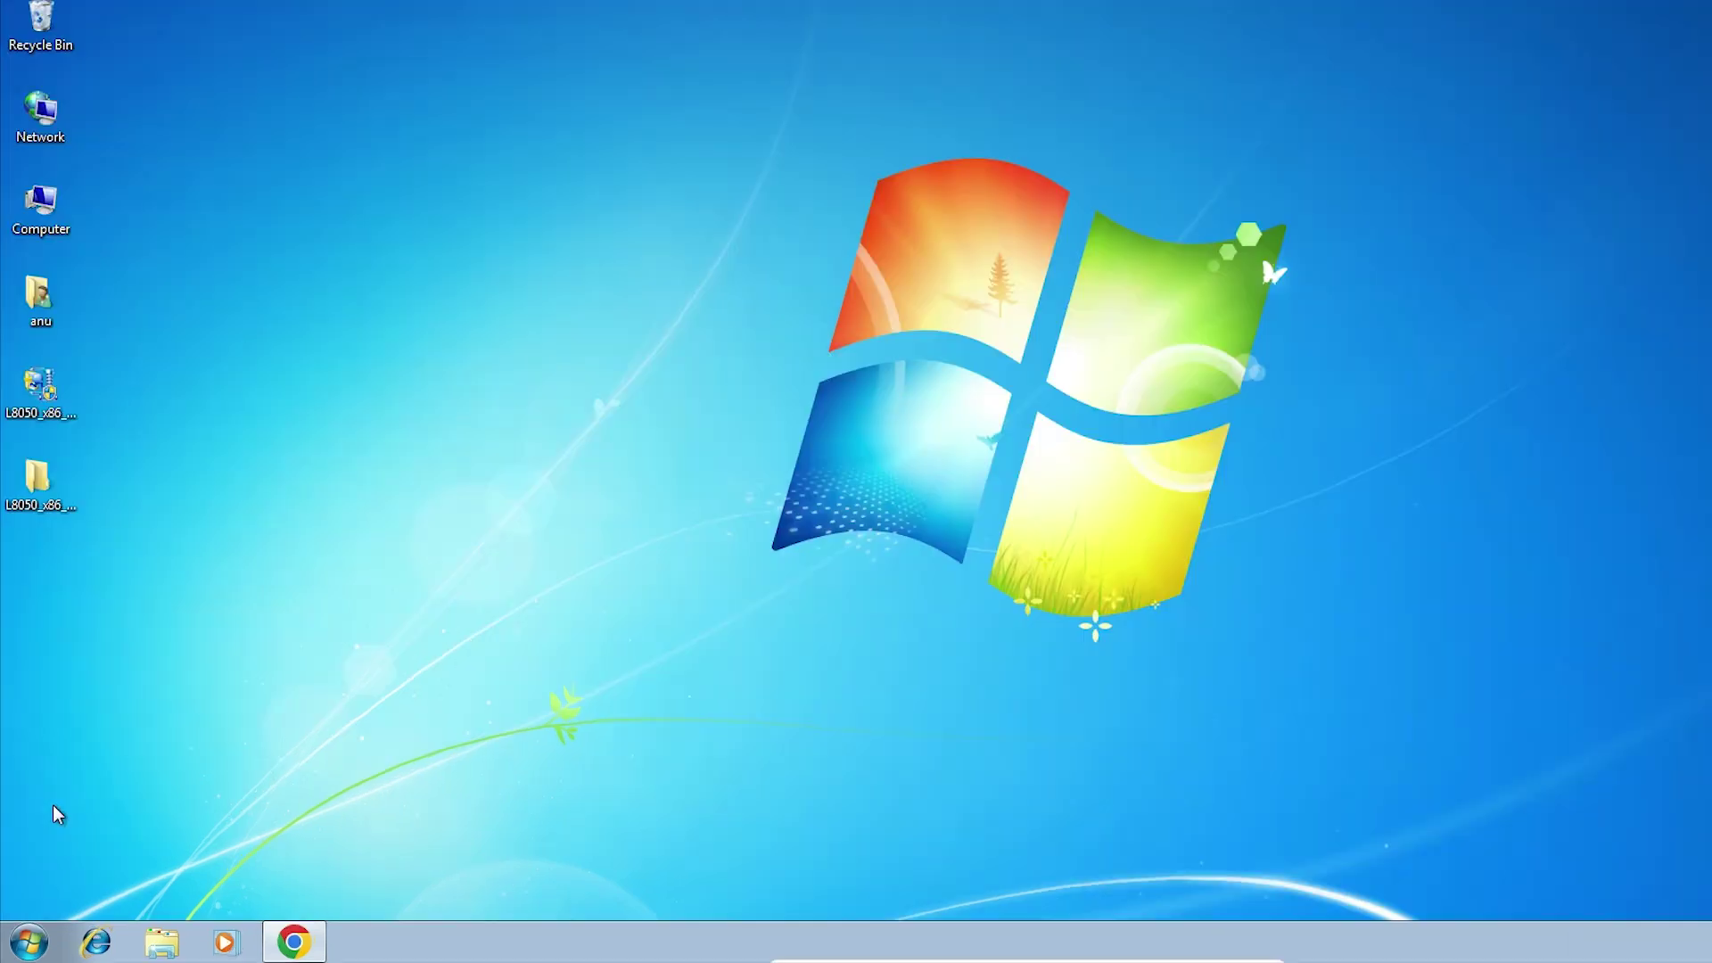
- Open Devices and Printers from the Control Panel and start adding a printer
left_click(24, 947)
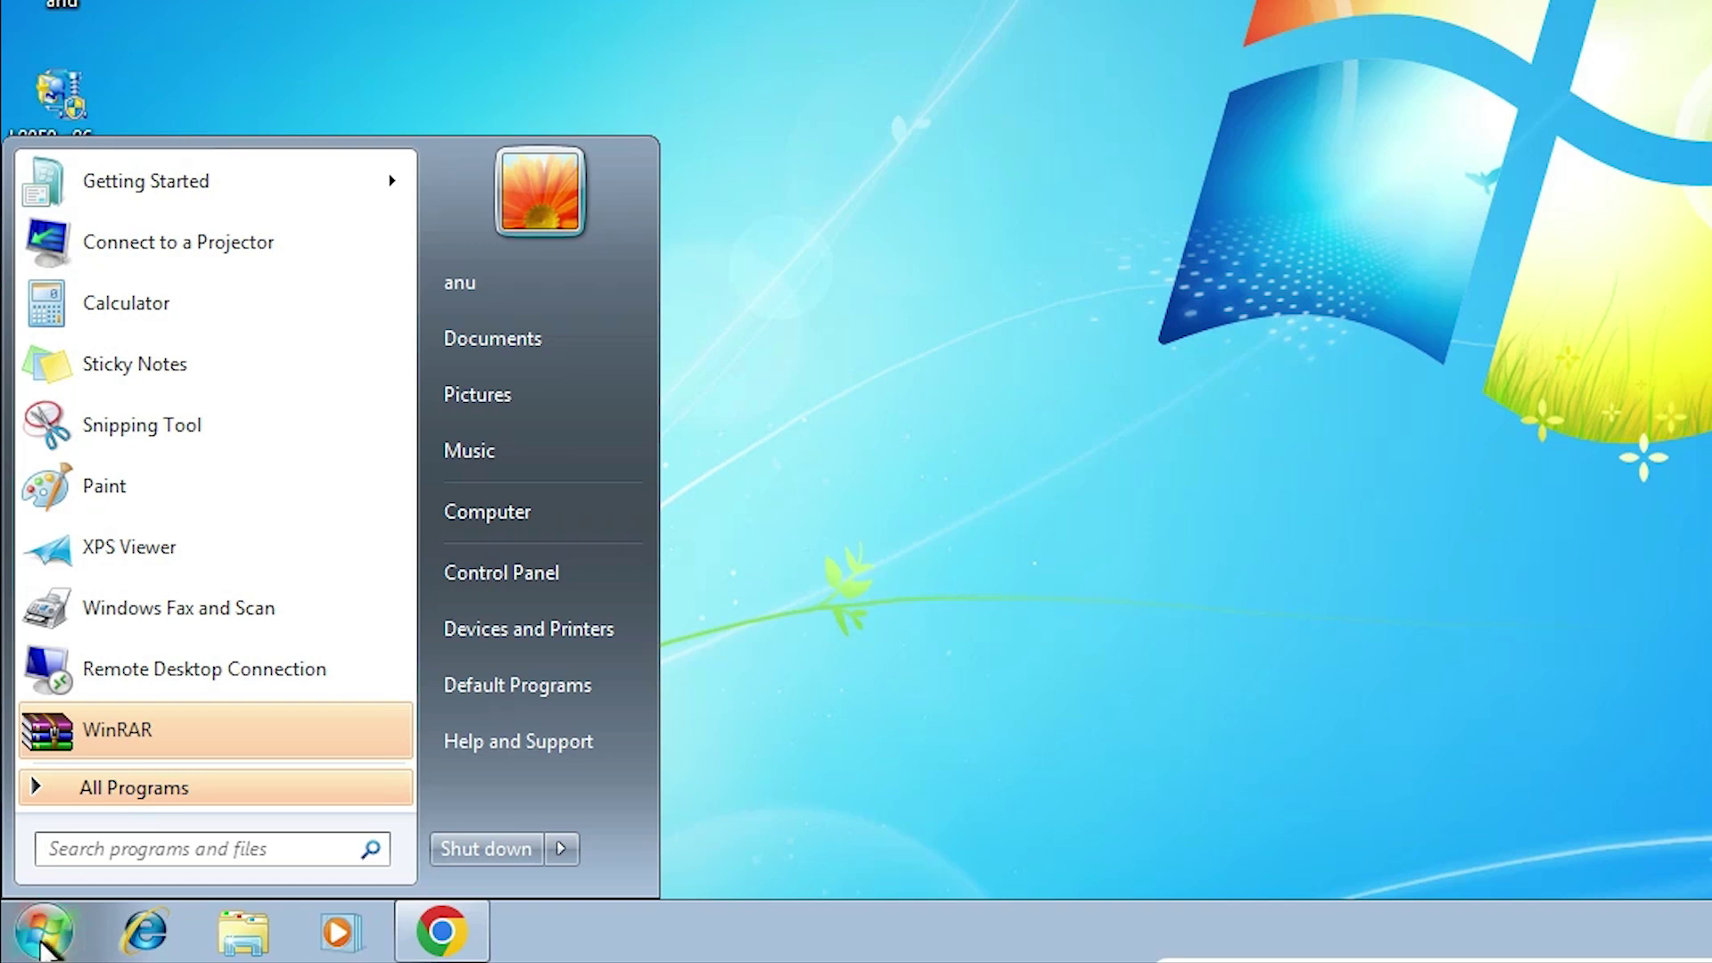
left_click(608, 578)
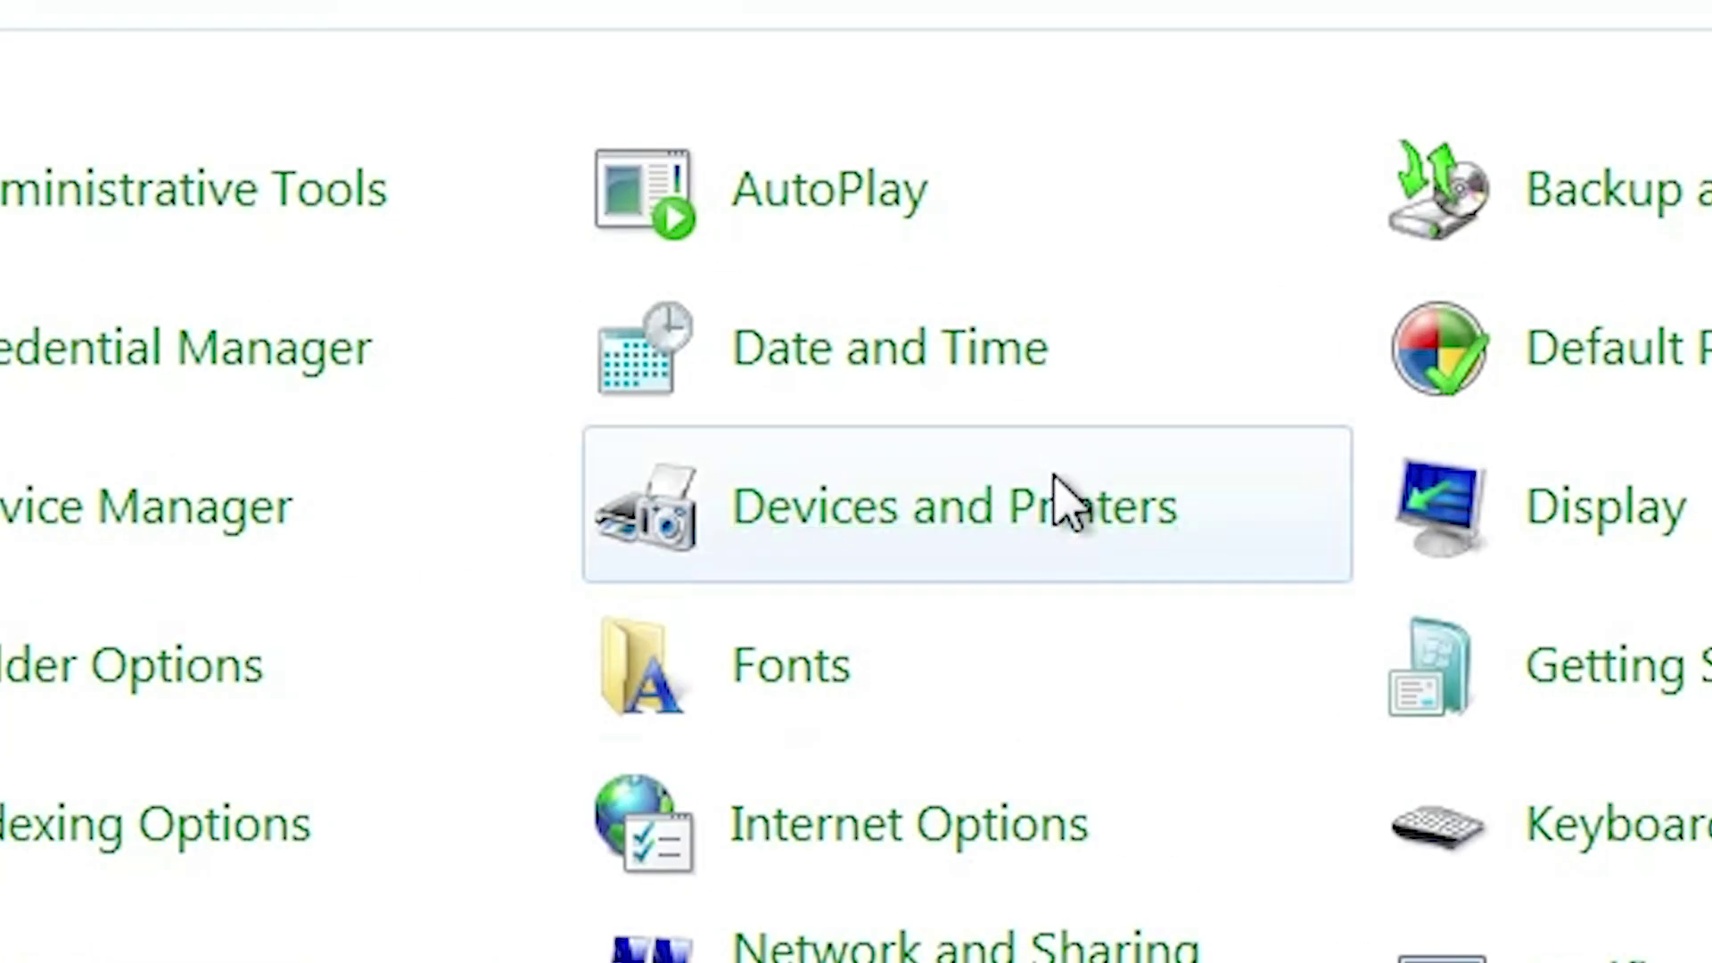
left_click(1057, 504)
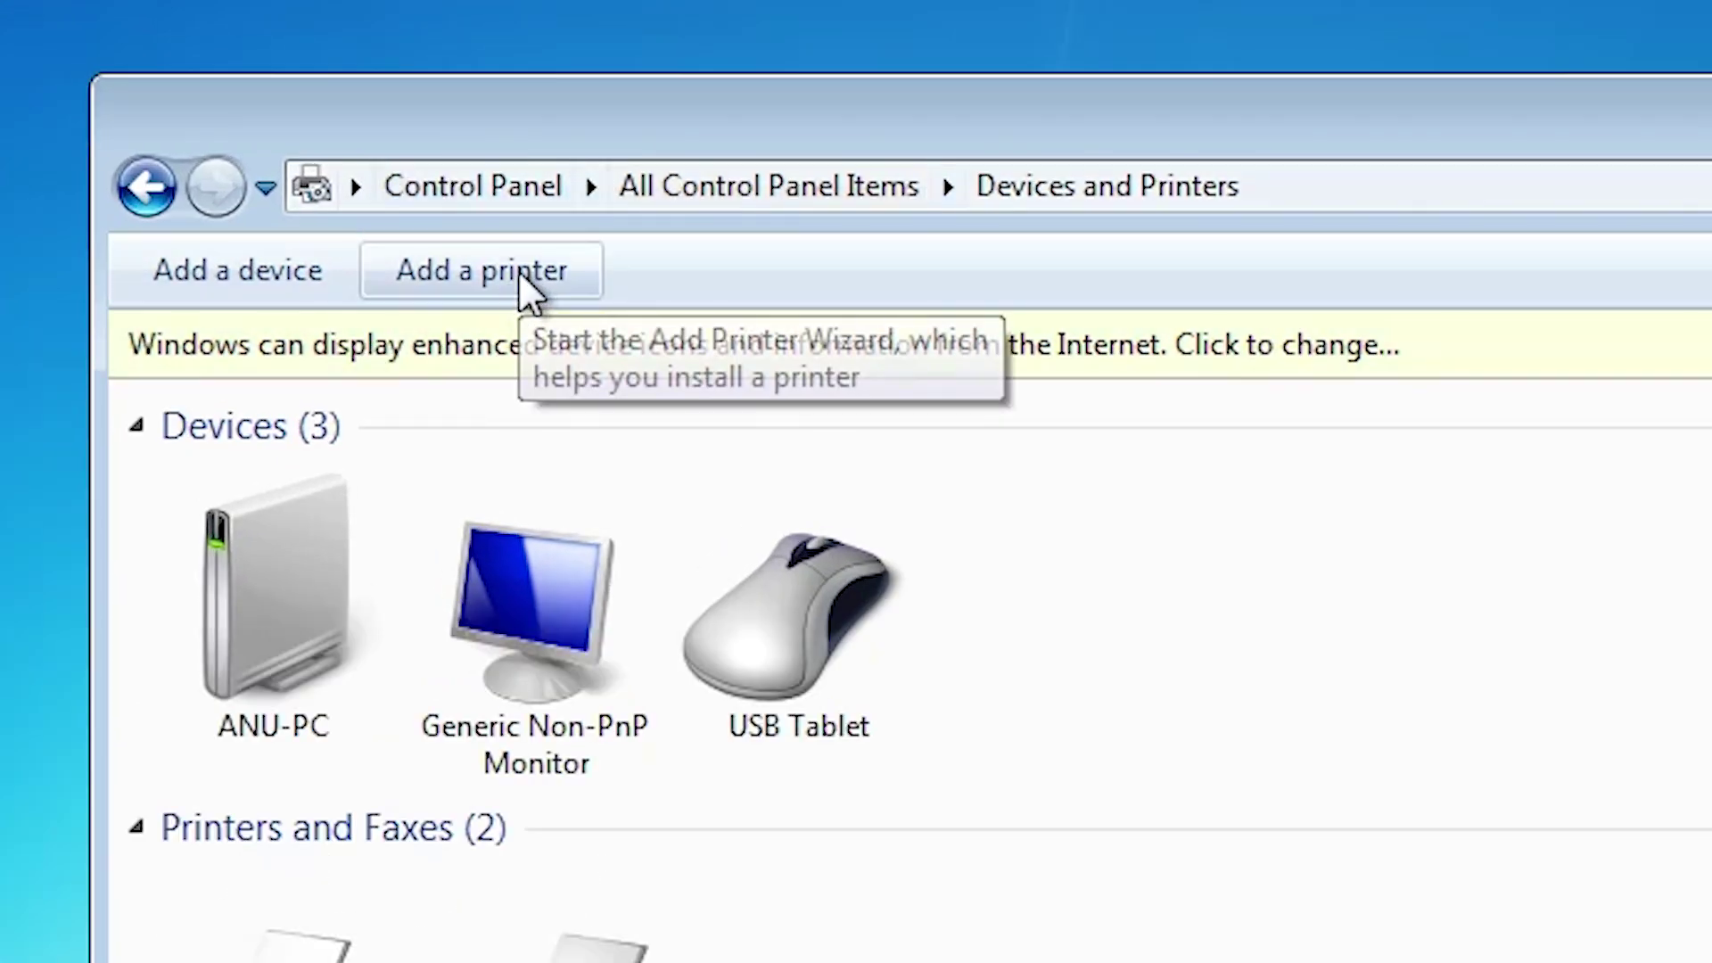
left_click(406, 205)
left_click(516, 270)
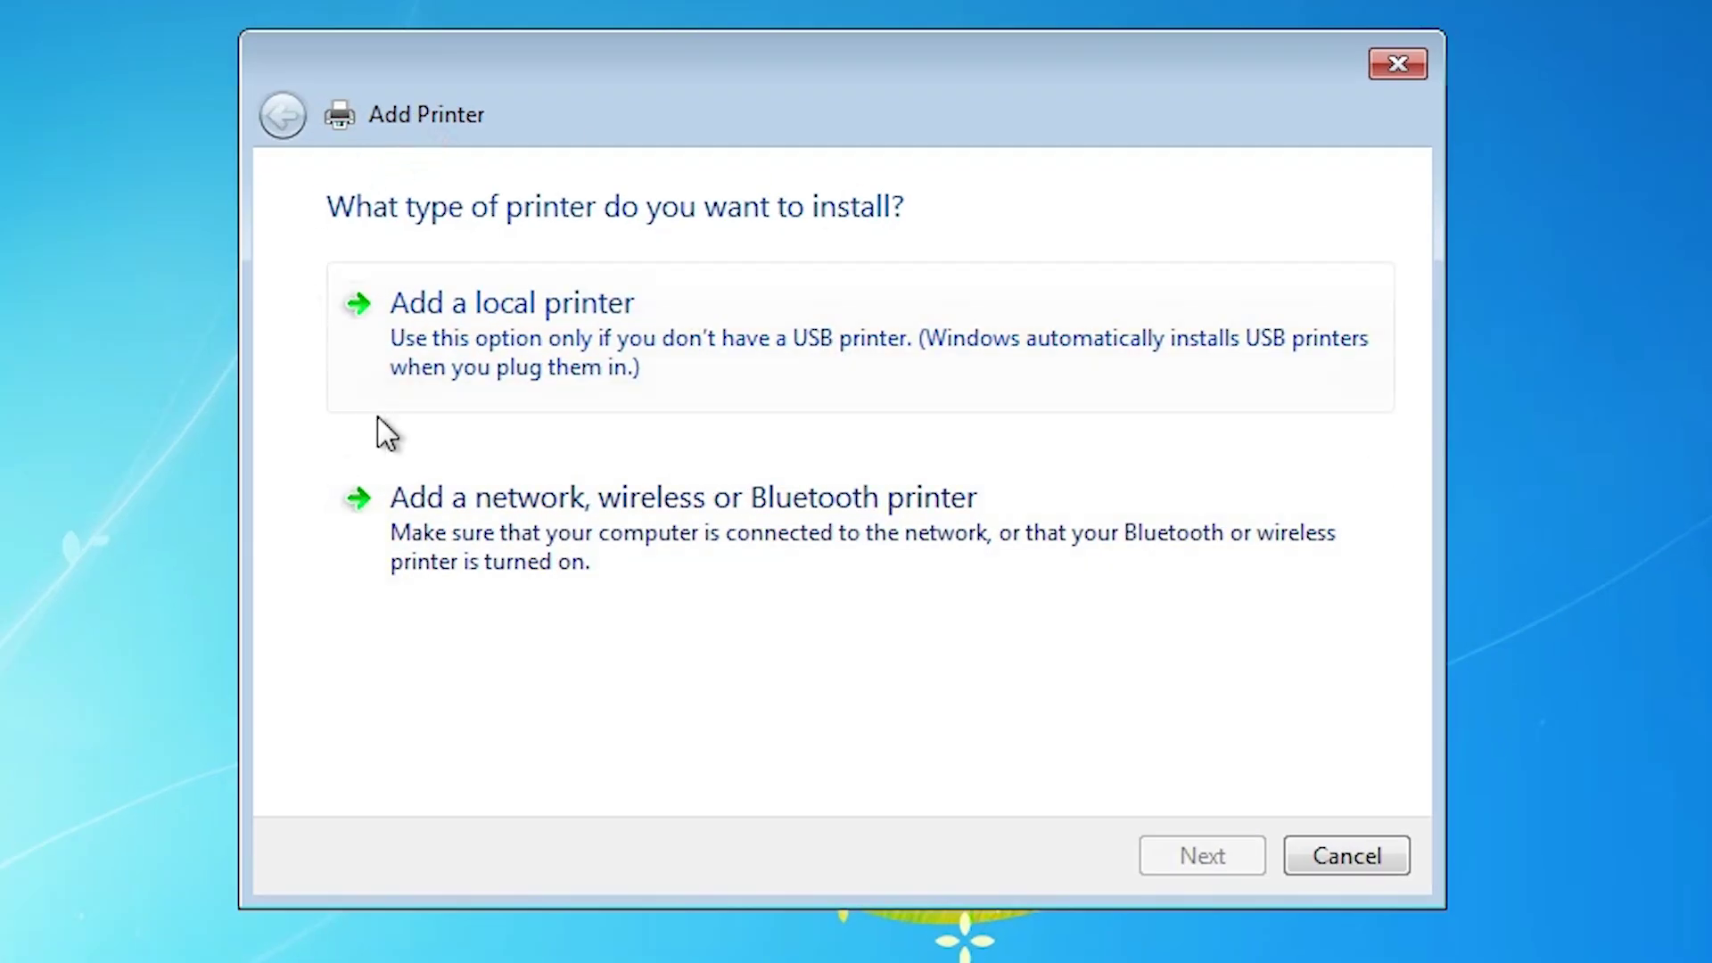
- Choose to add a local printer on the existing port USB001 (Local Port) and continue to the driver selection
left_click(522, 339)
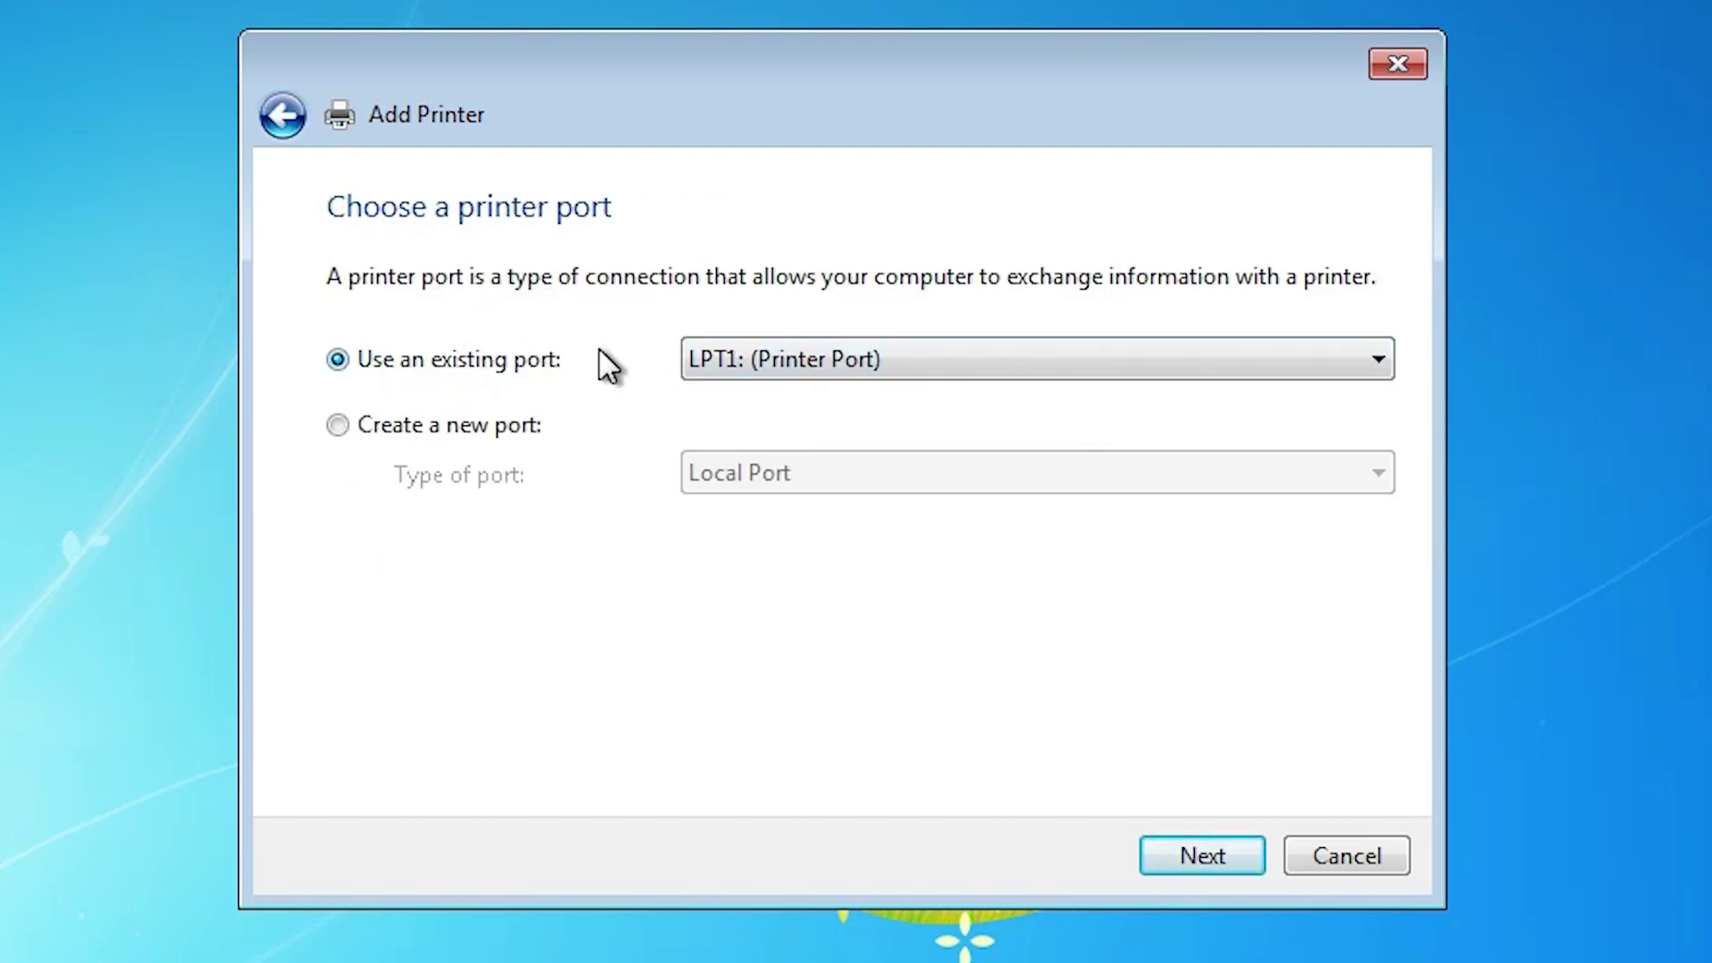
left_click(806, 357)
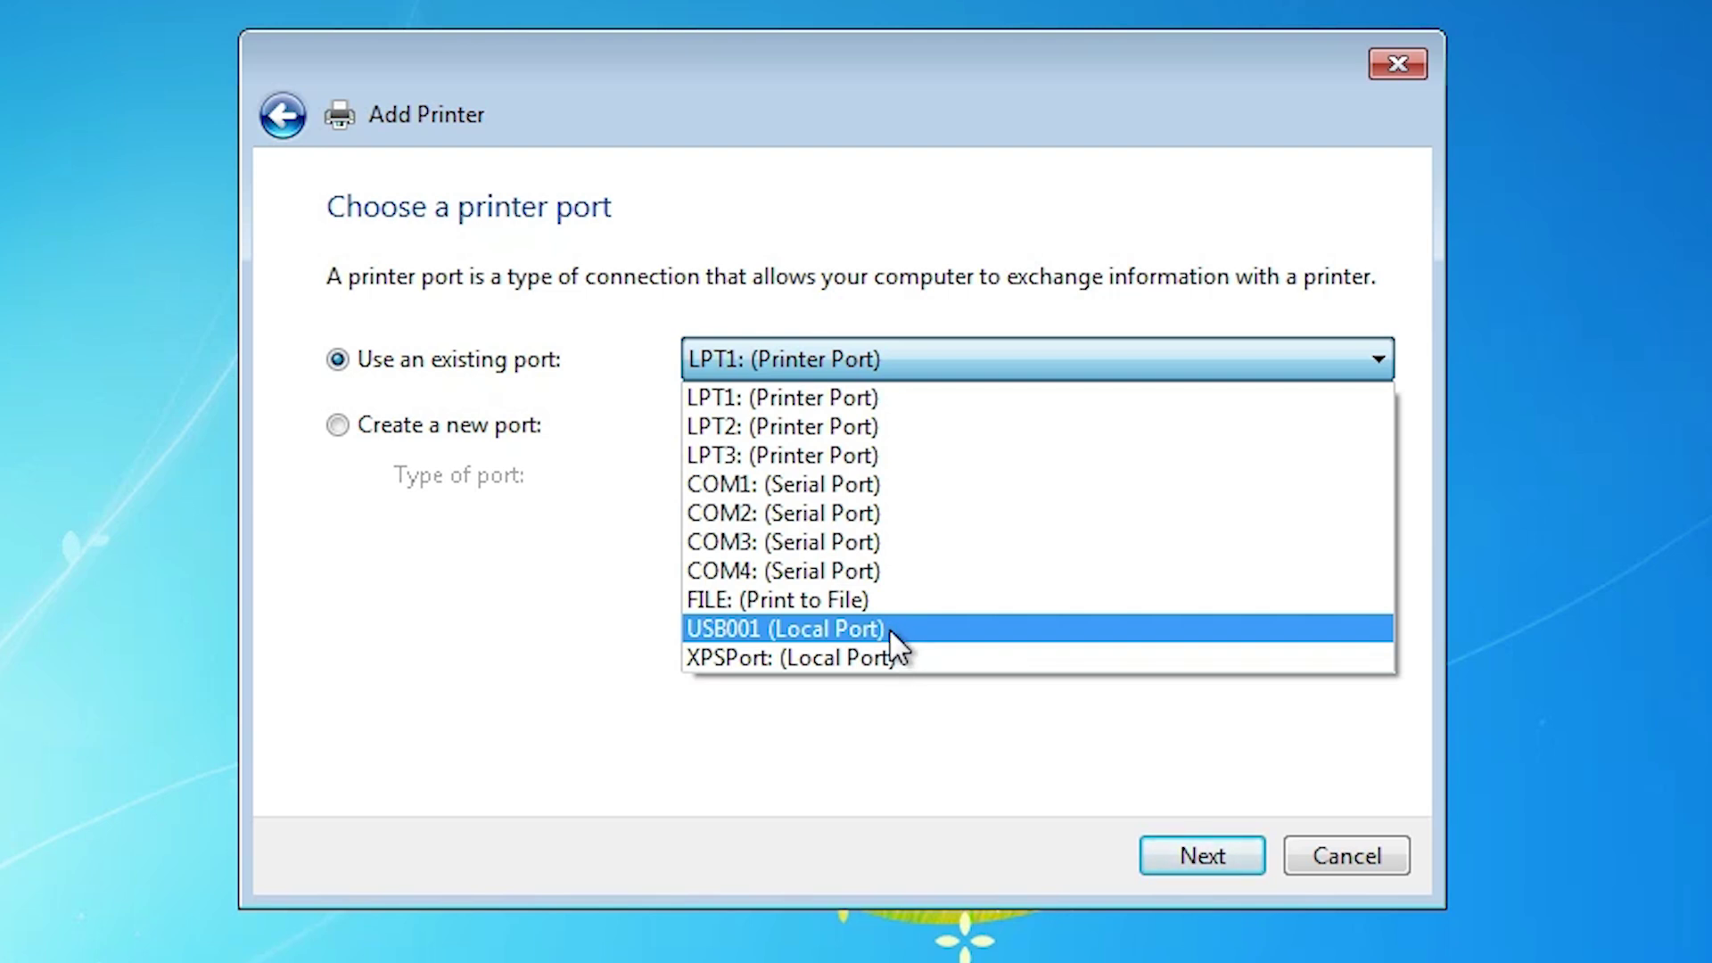
left_click(890, 627)
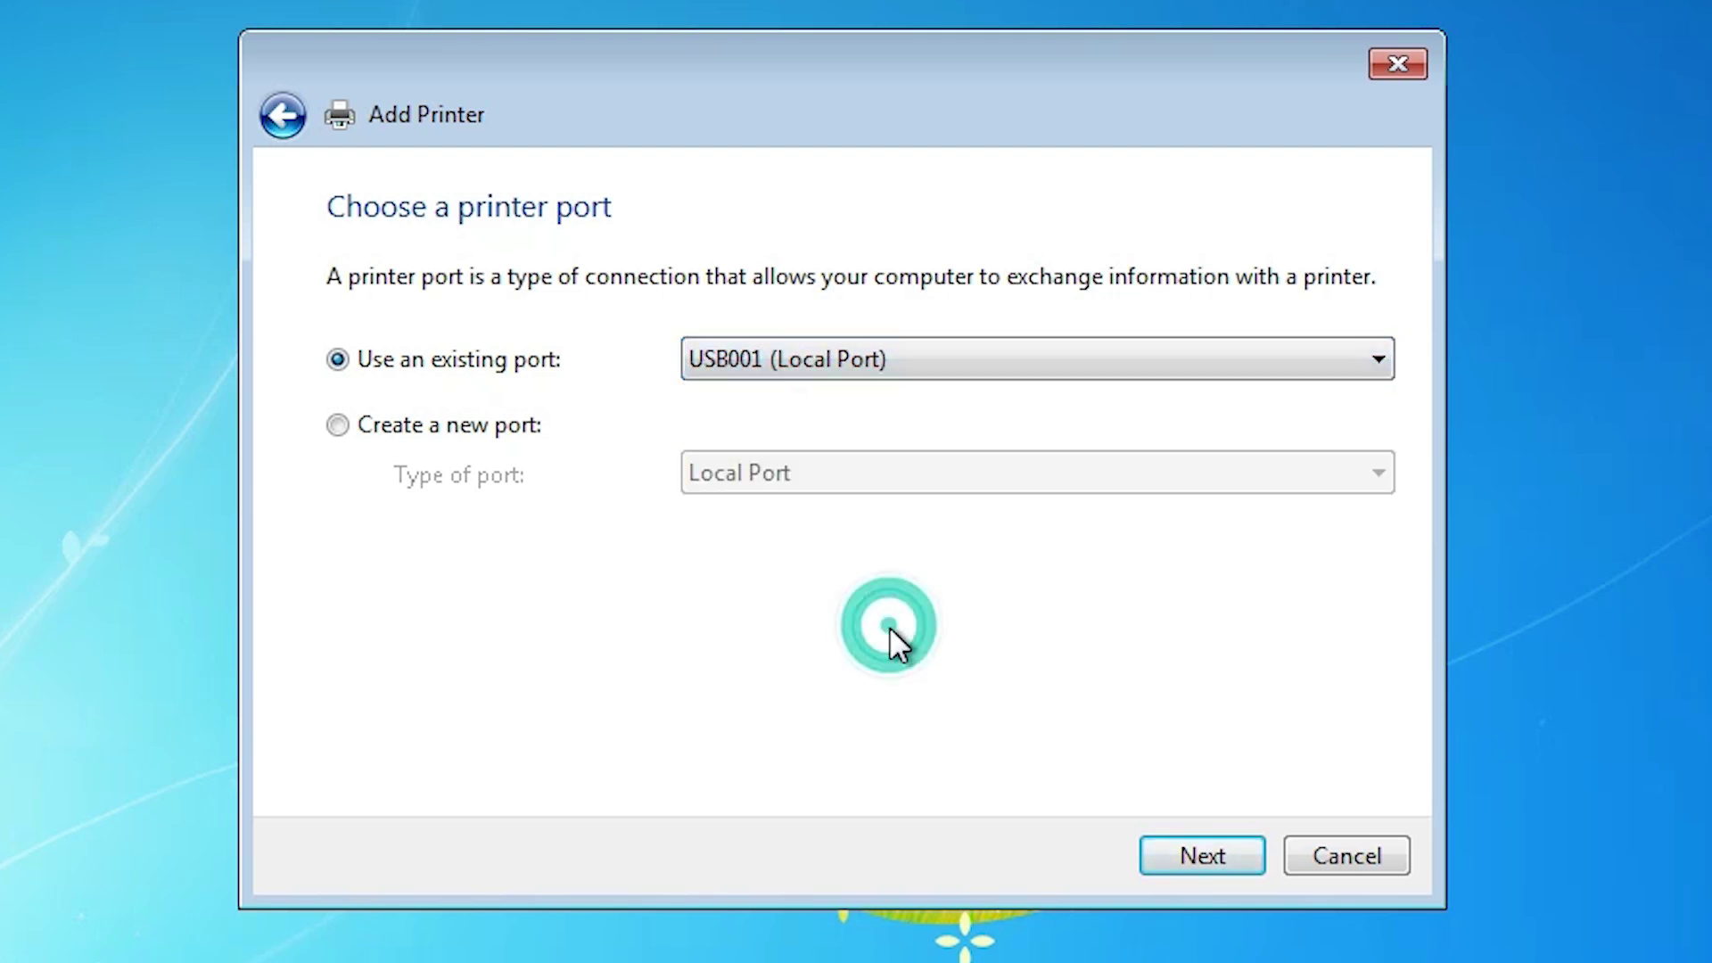
left_click(1172, 857)
- Load the driver from disk using the E_JGENEP setup information file in the WINX86 subfolder of the extracted L8050 folder on the desktop
left_click(1256, 710)
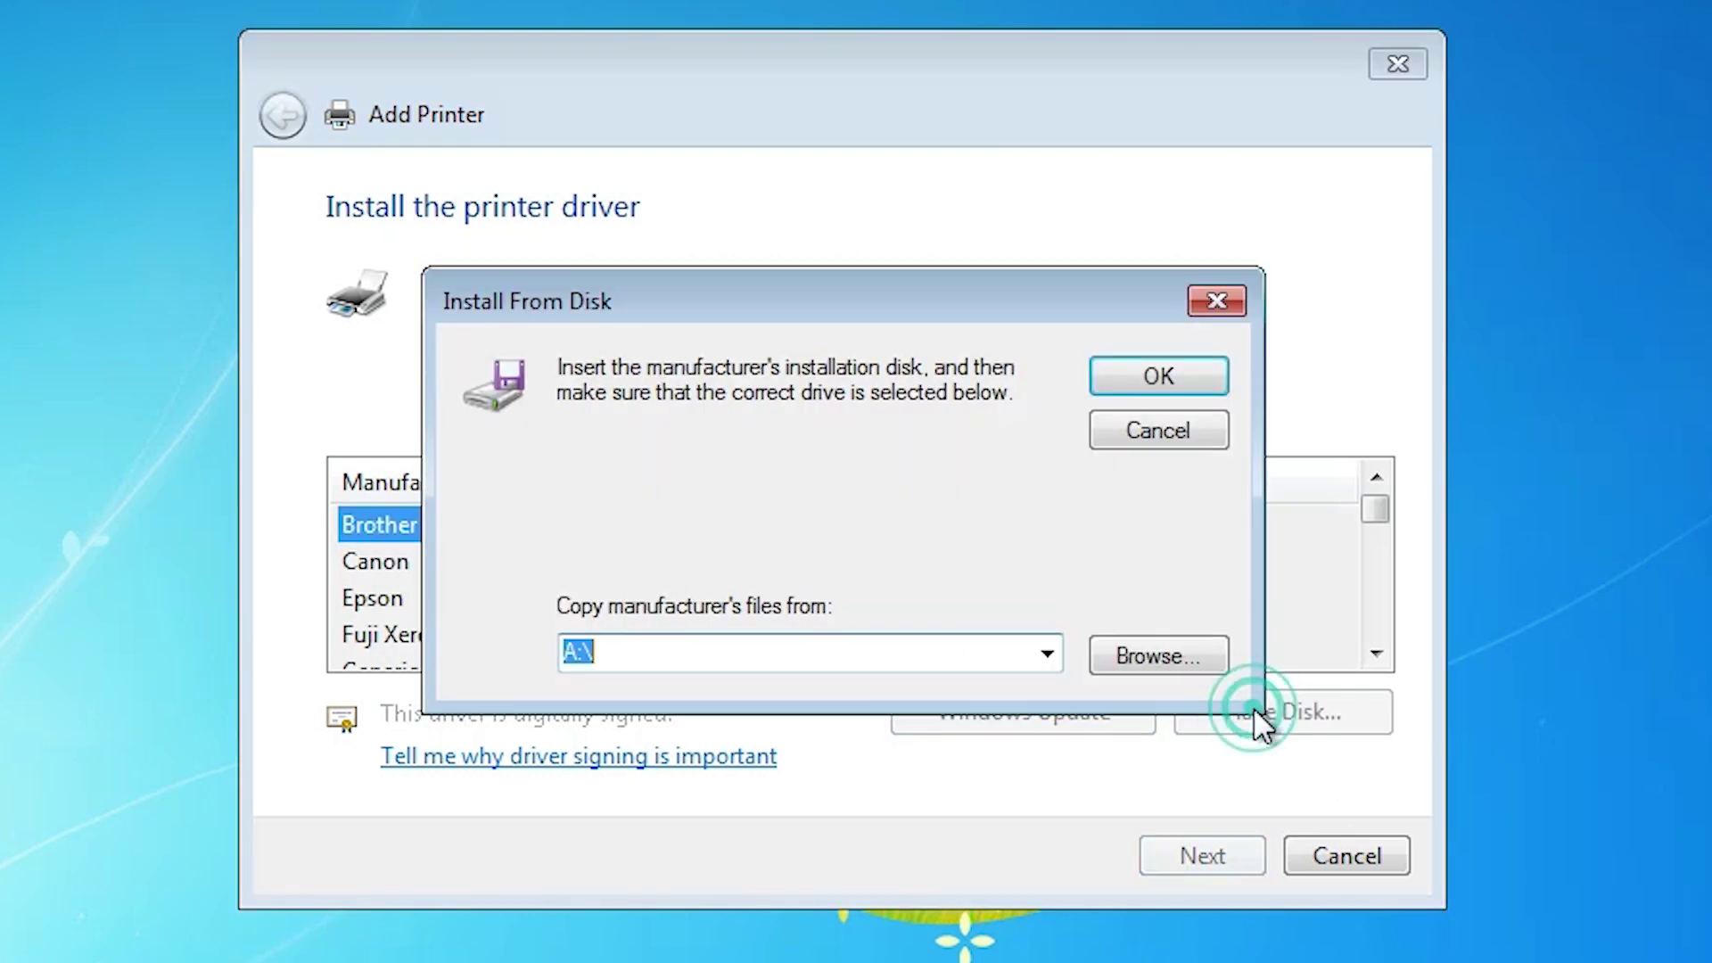
left_click(1204, 665)
left_click(527, 374)
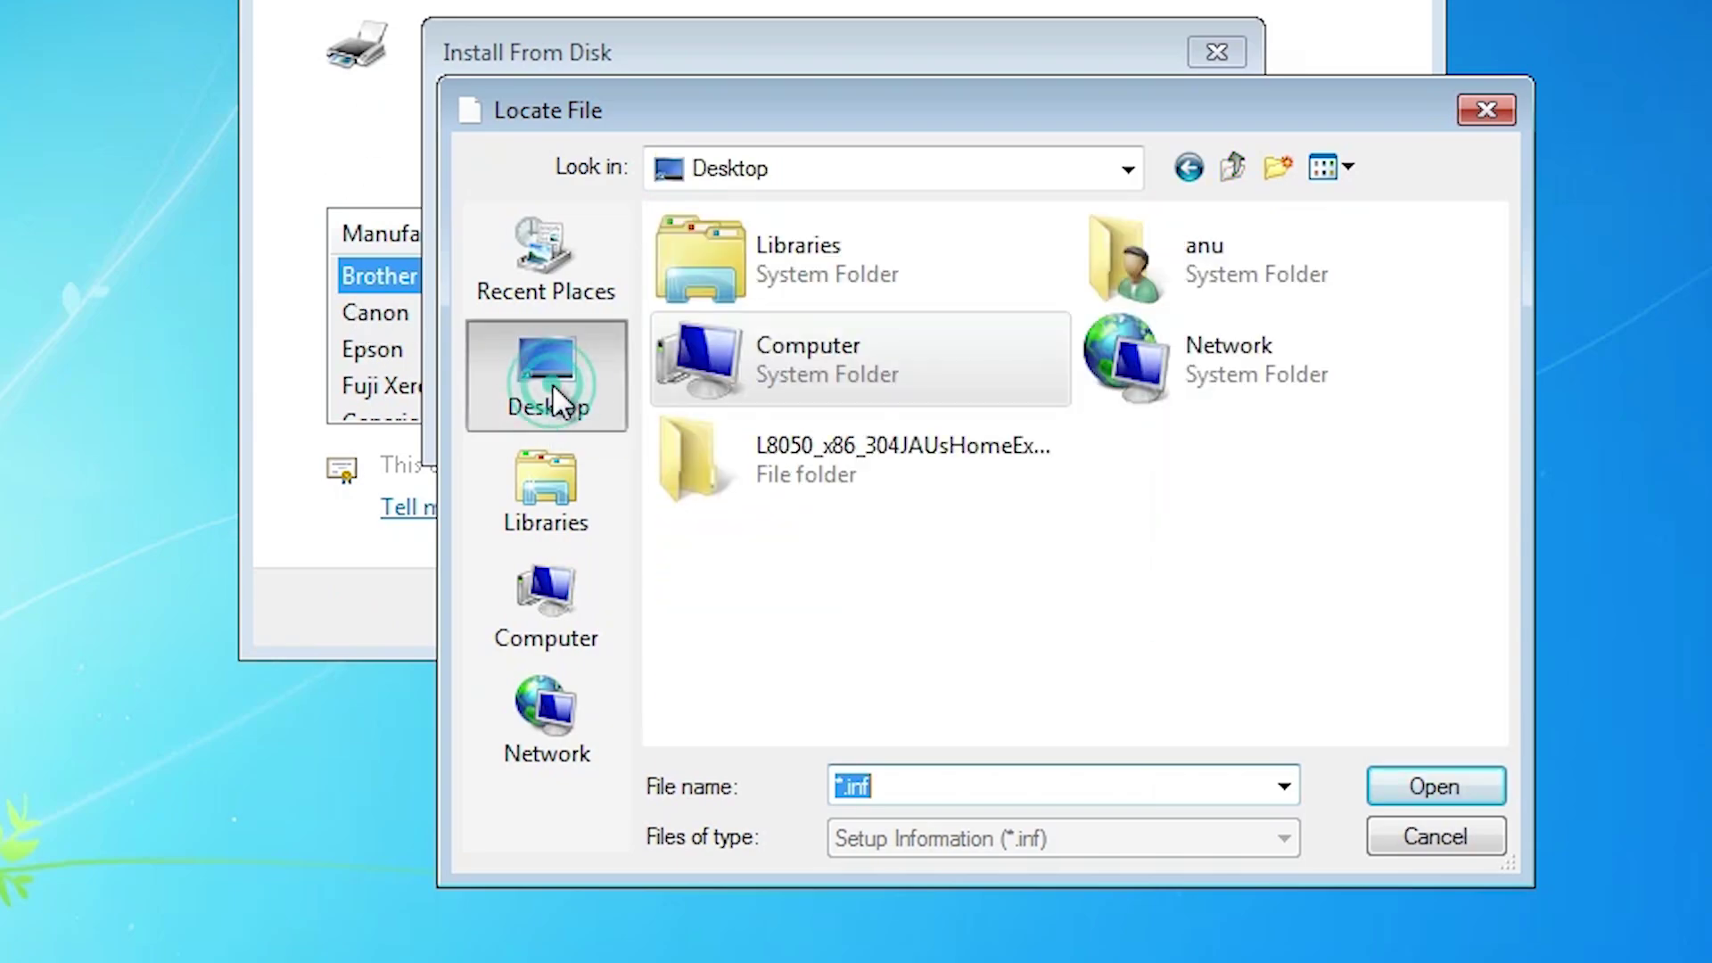
double_click(878, 479)
double_click(892, 276)
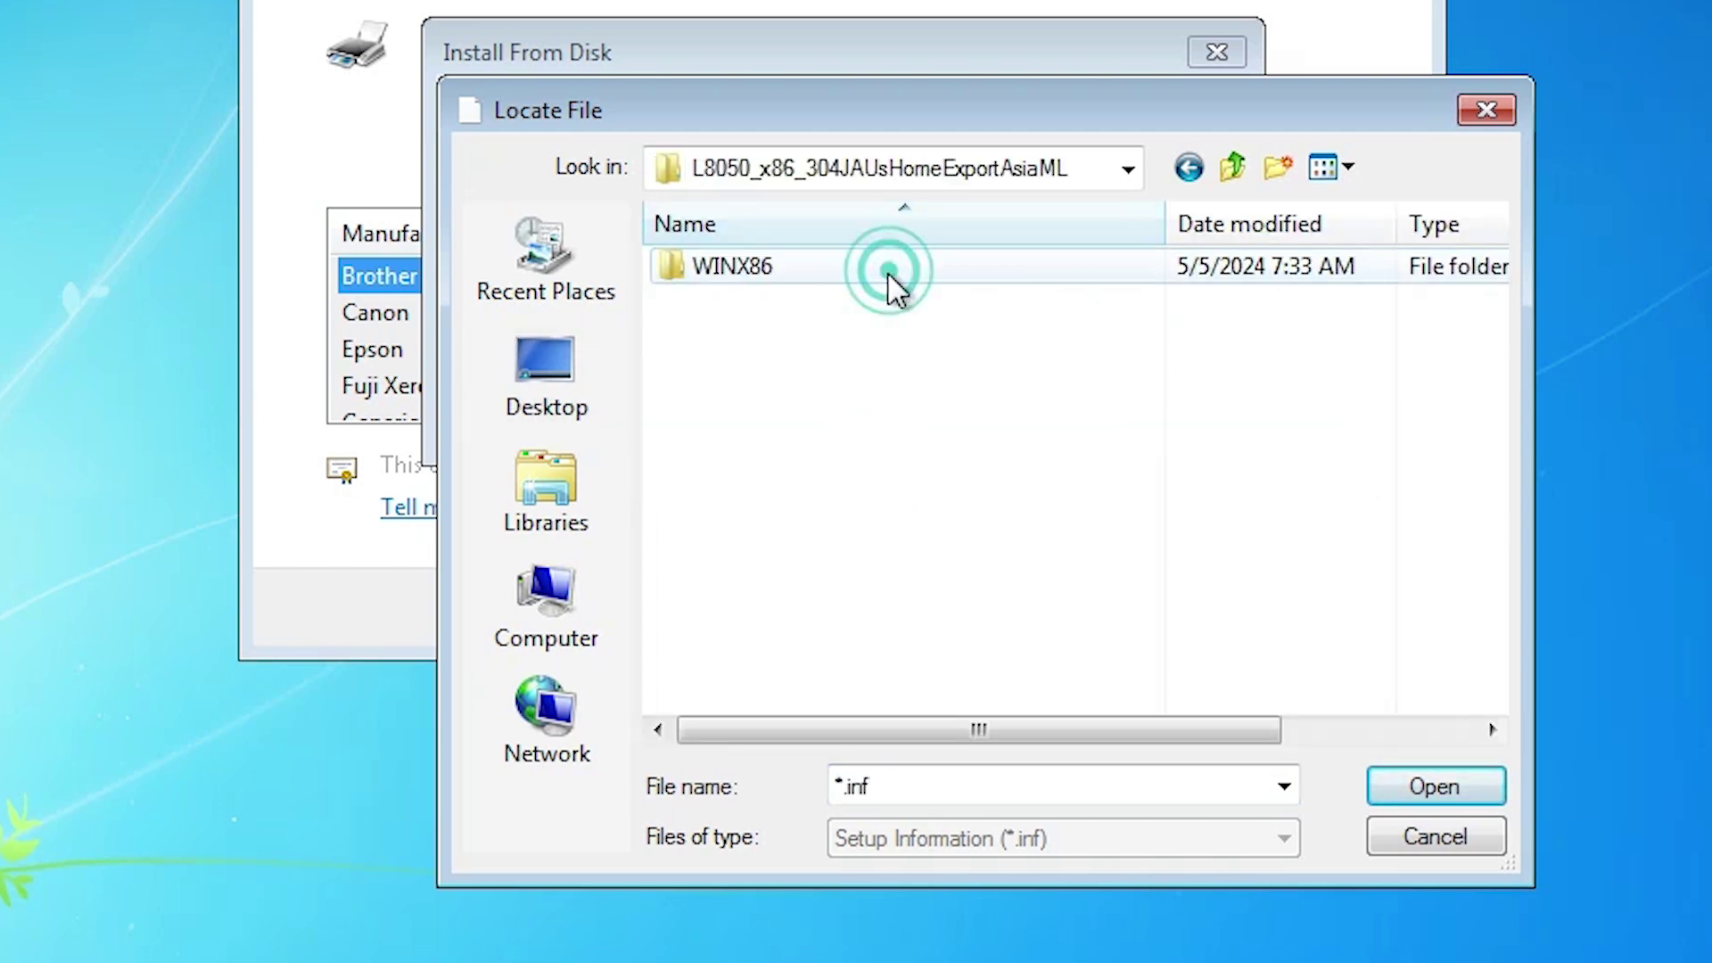
double_click(848, 282)
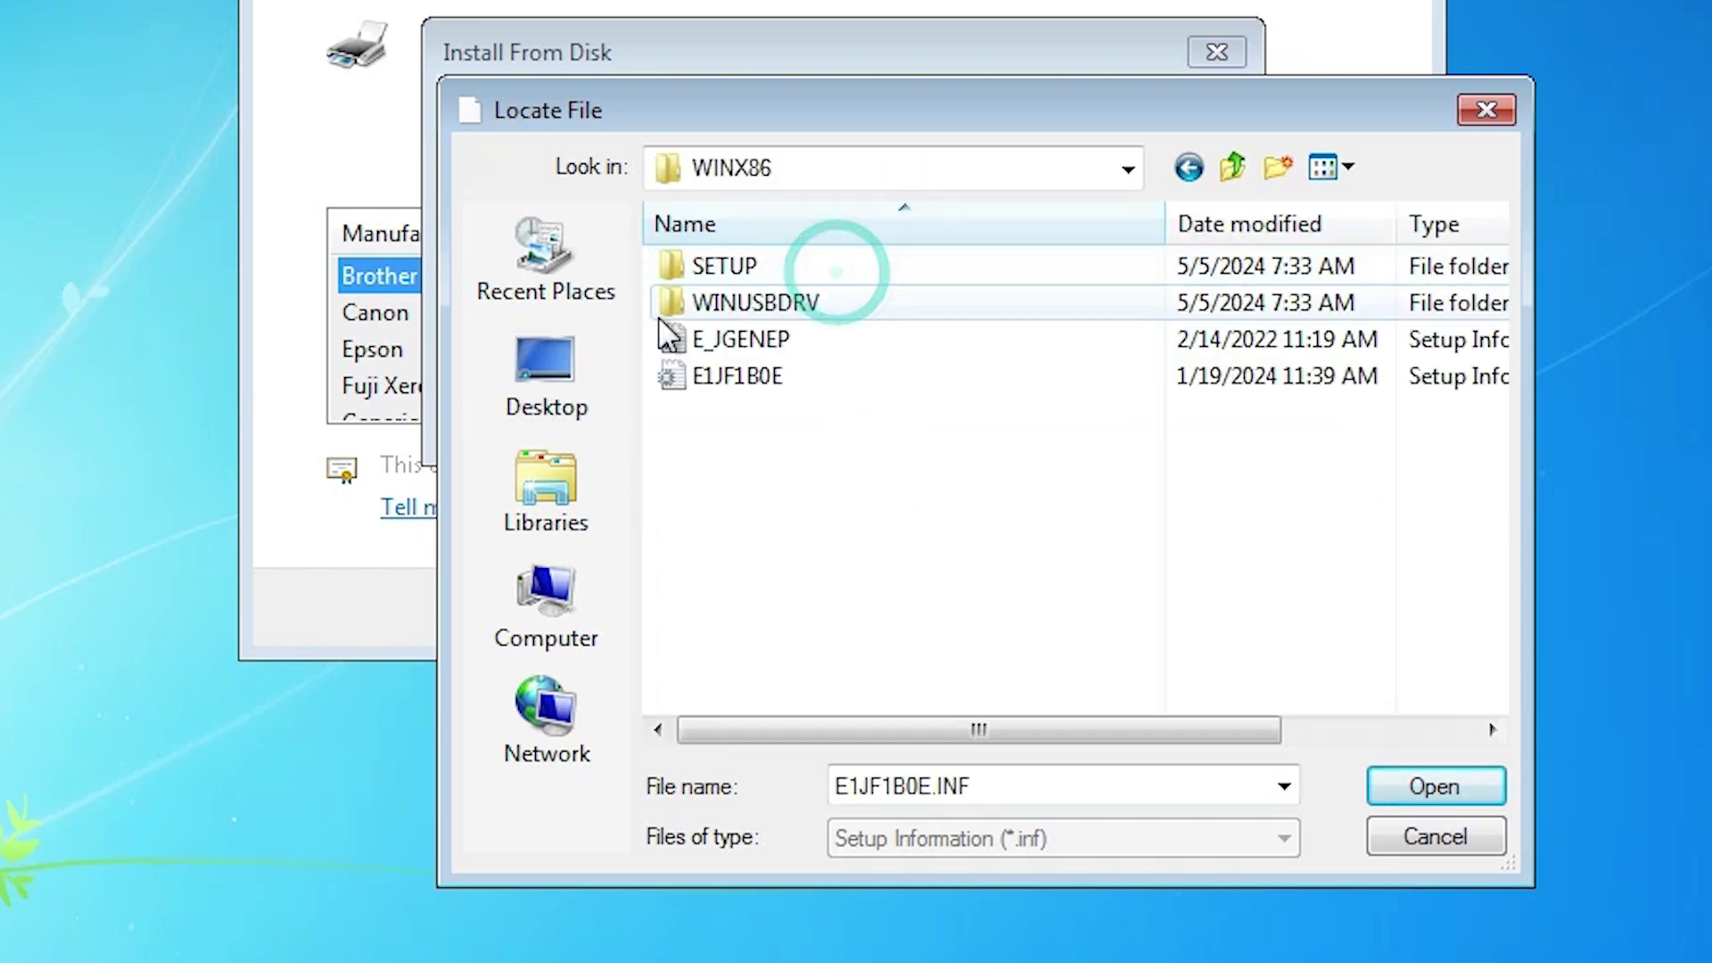
left_click(784, 344)
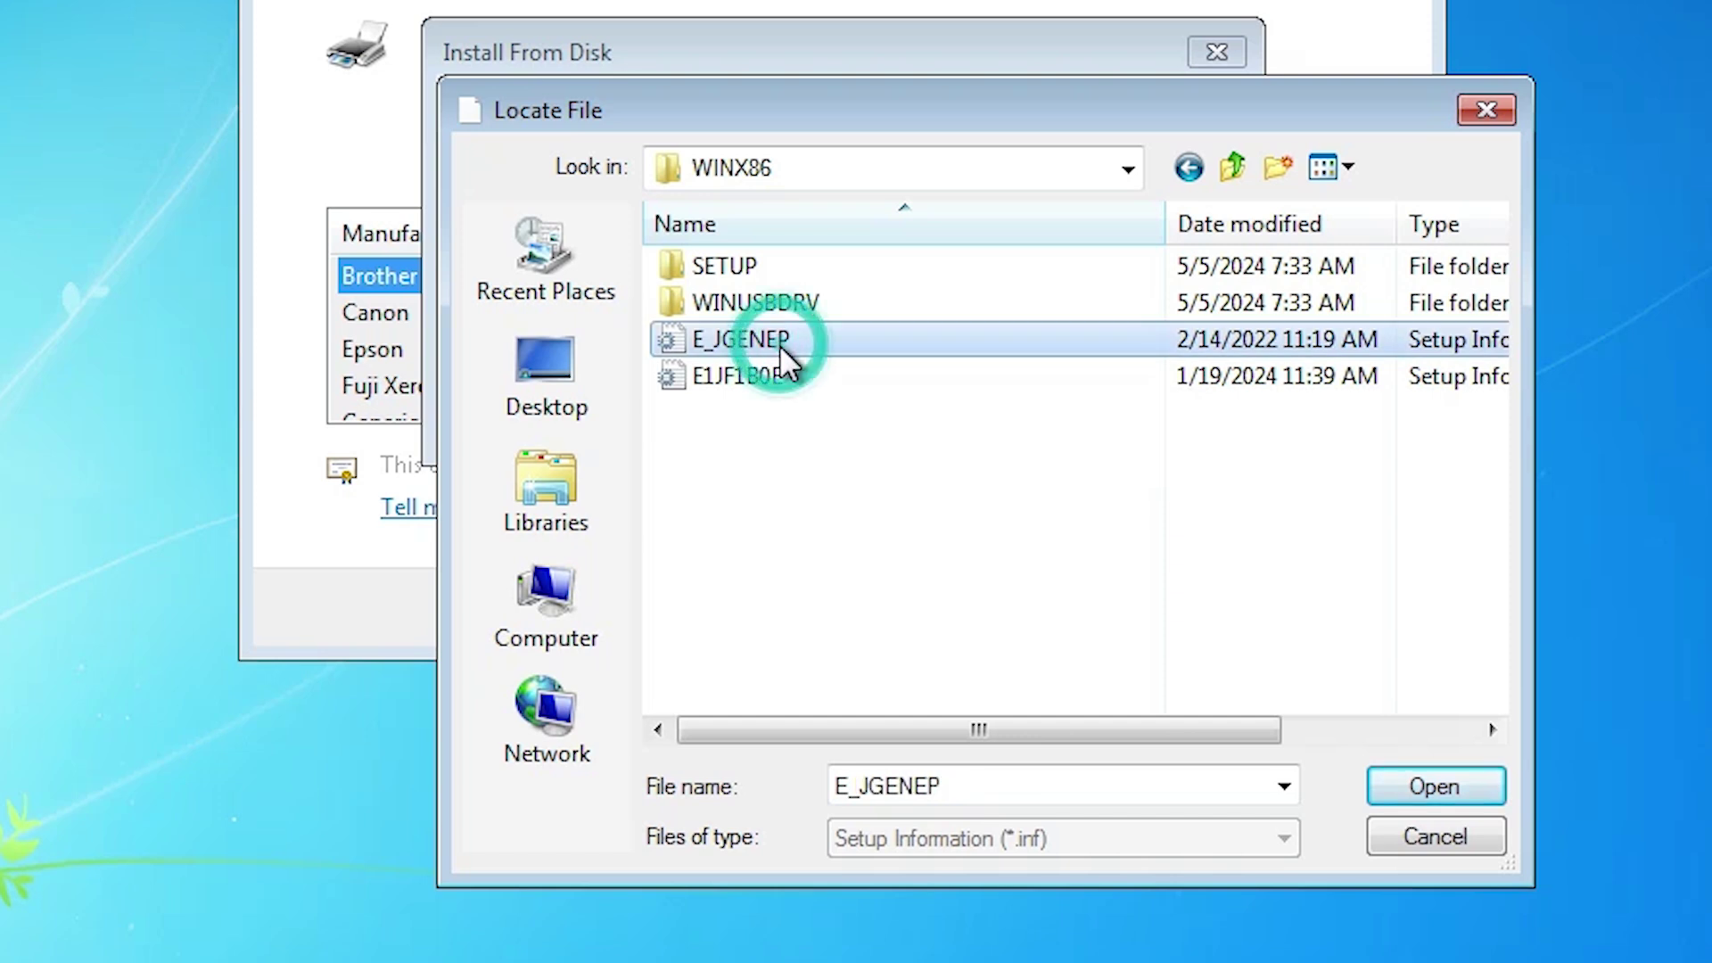
left_click(1439, 795)
left_click(1193, 143)
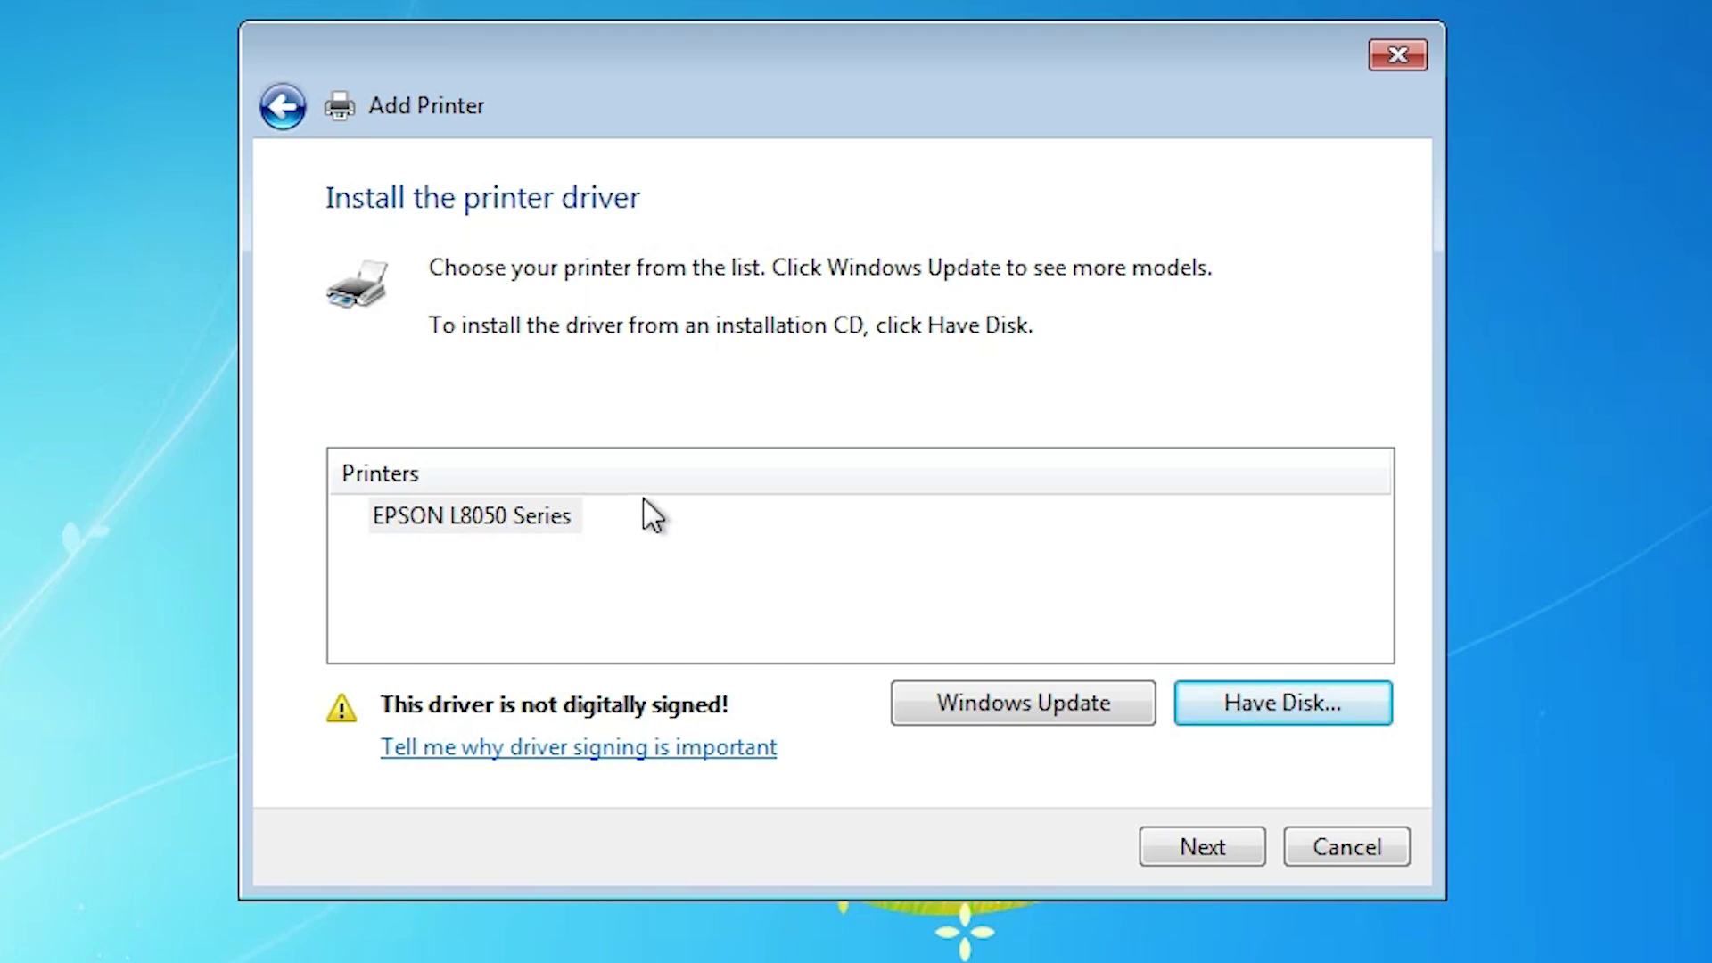
- Select the EPSON L8050 Series driver, name the printer EPSON L8050 and continue the installation
left_click(406, 515)
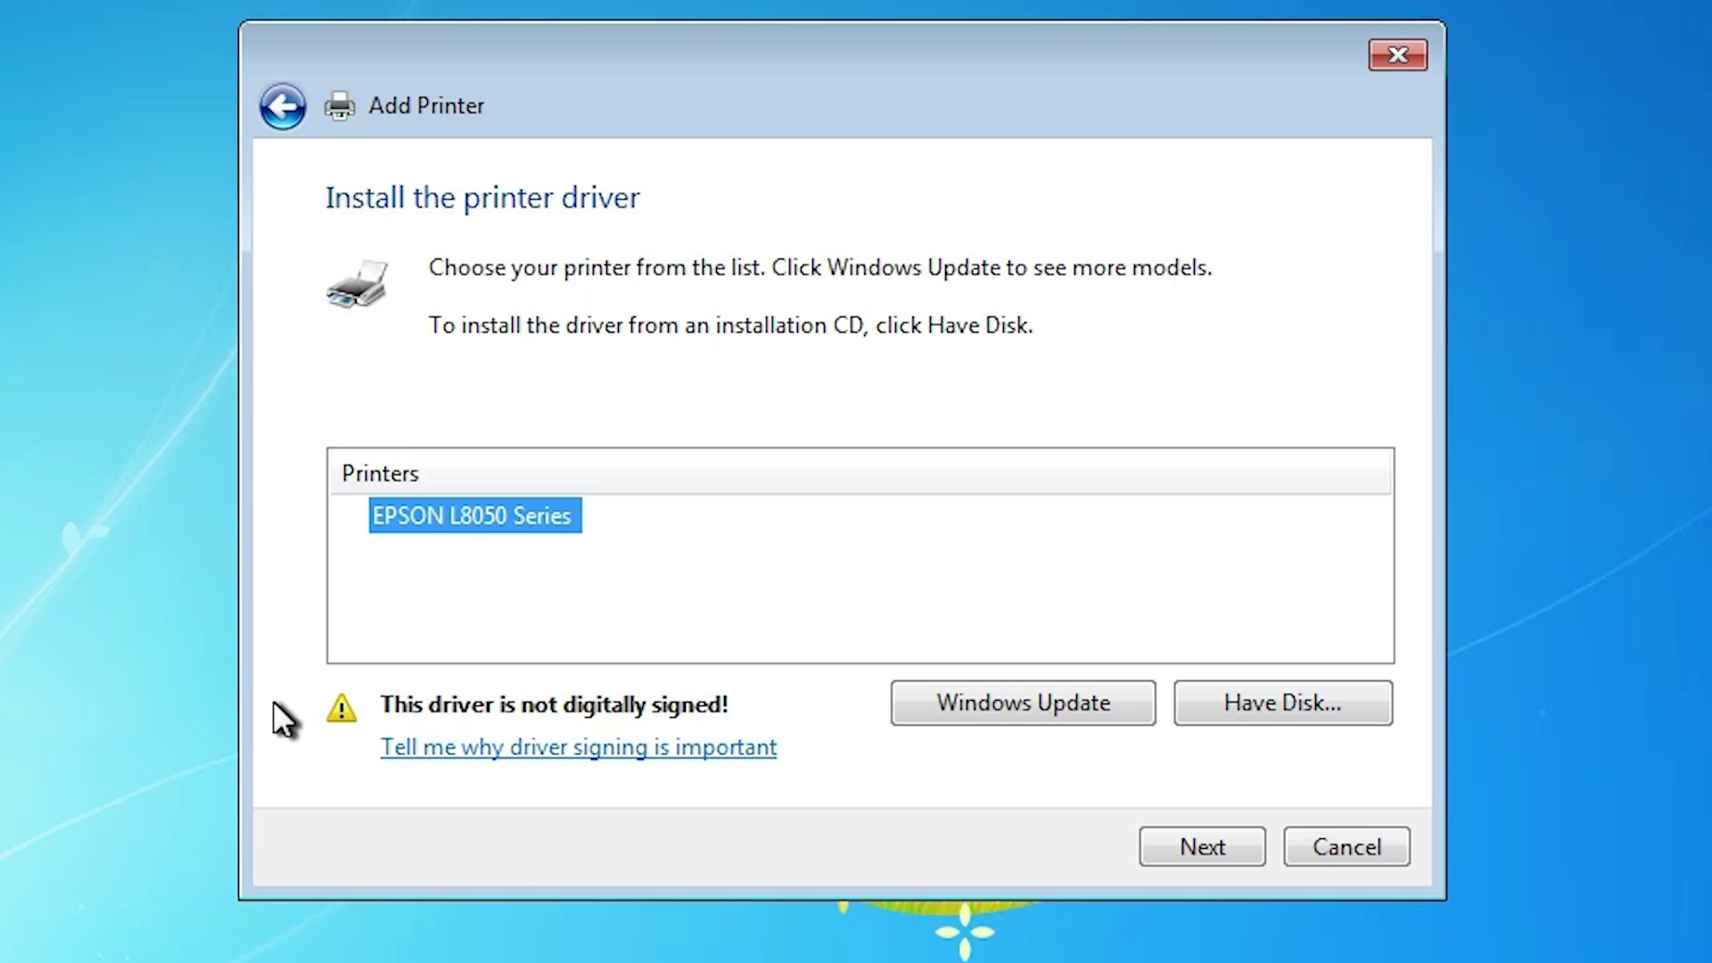
left_click(1209, 852)
left_click(710, 272)
left_click_drag(710, 273, 841, 267)
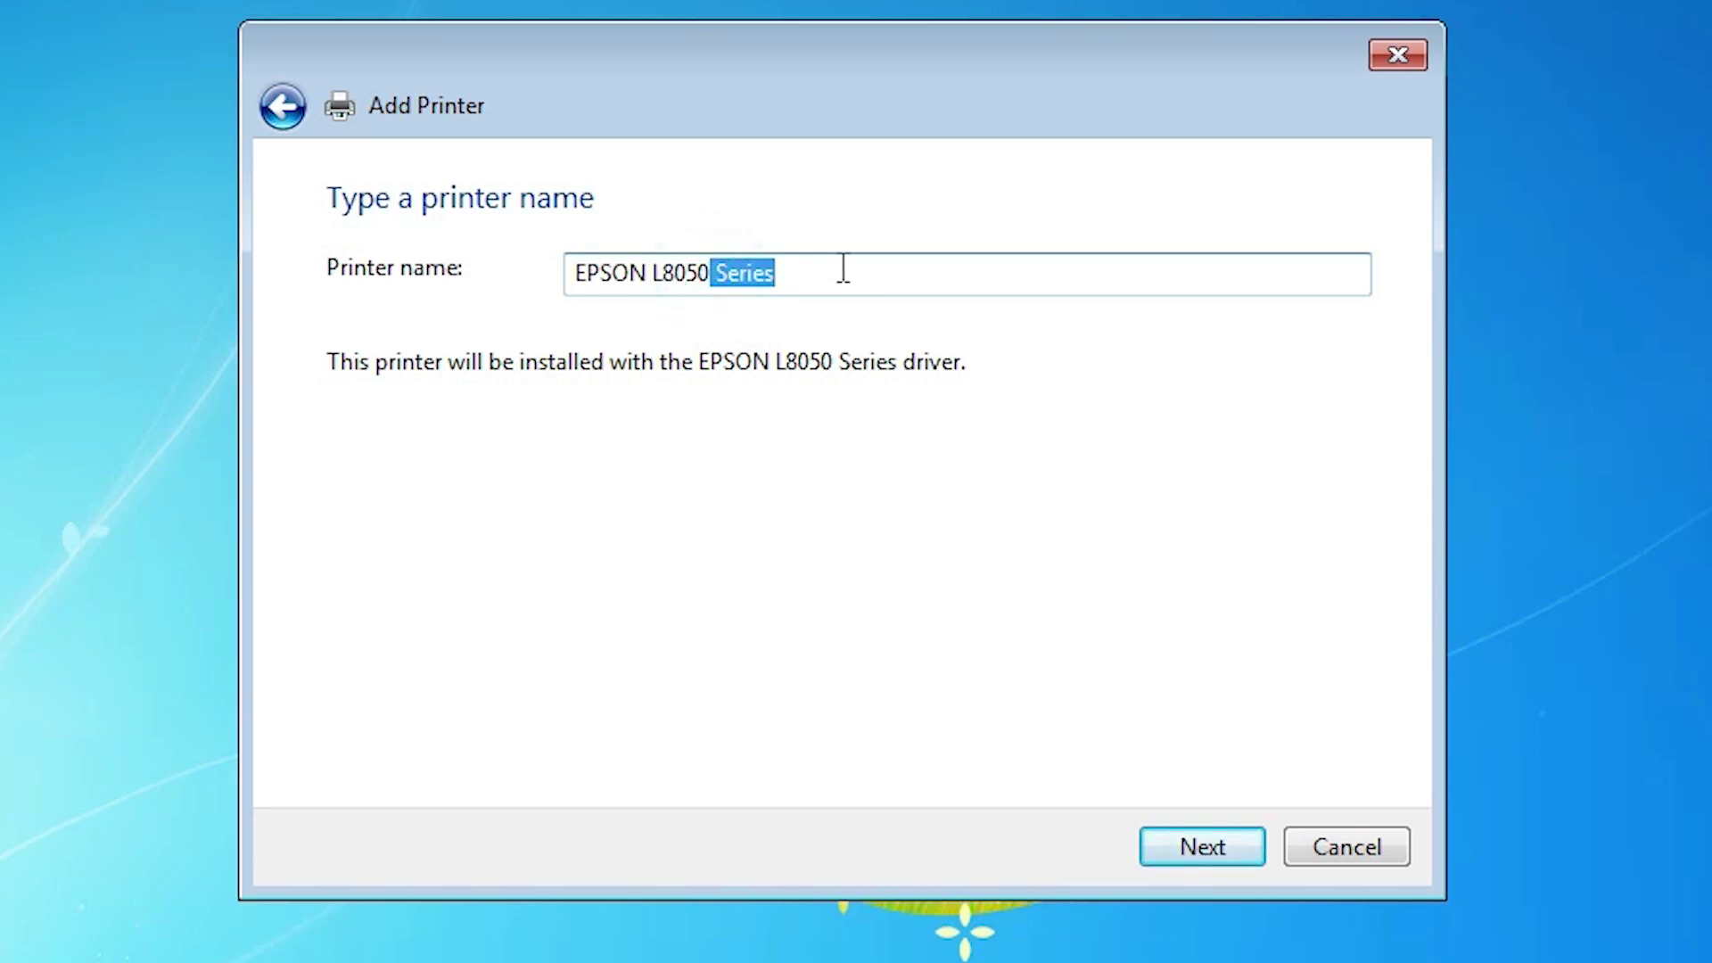
key("BackSpace")
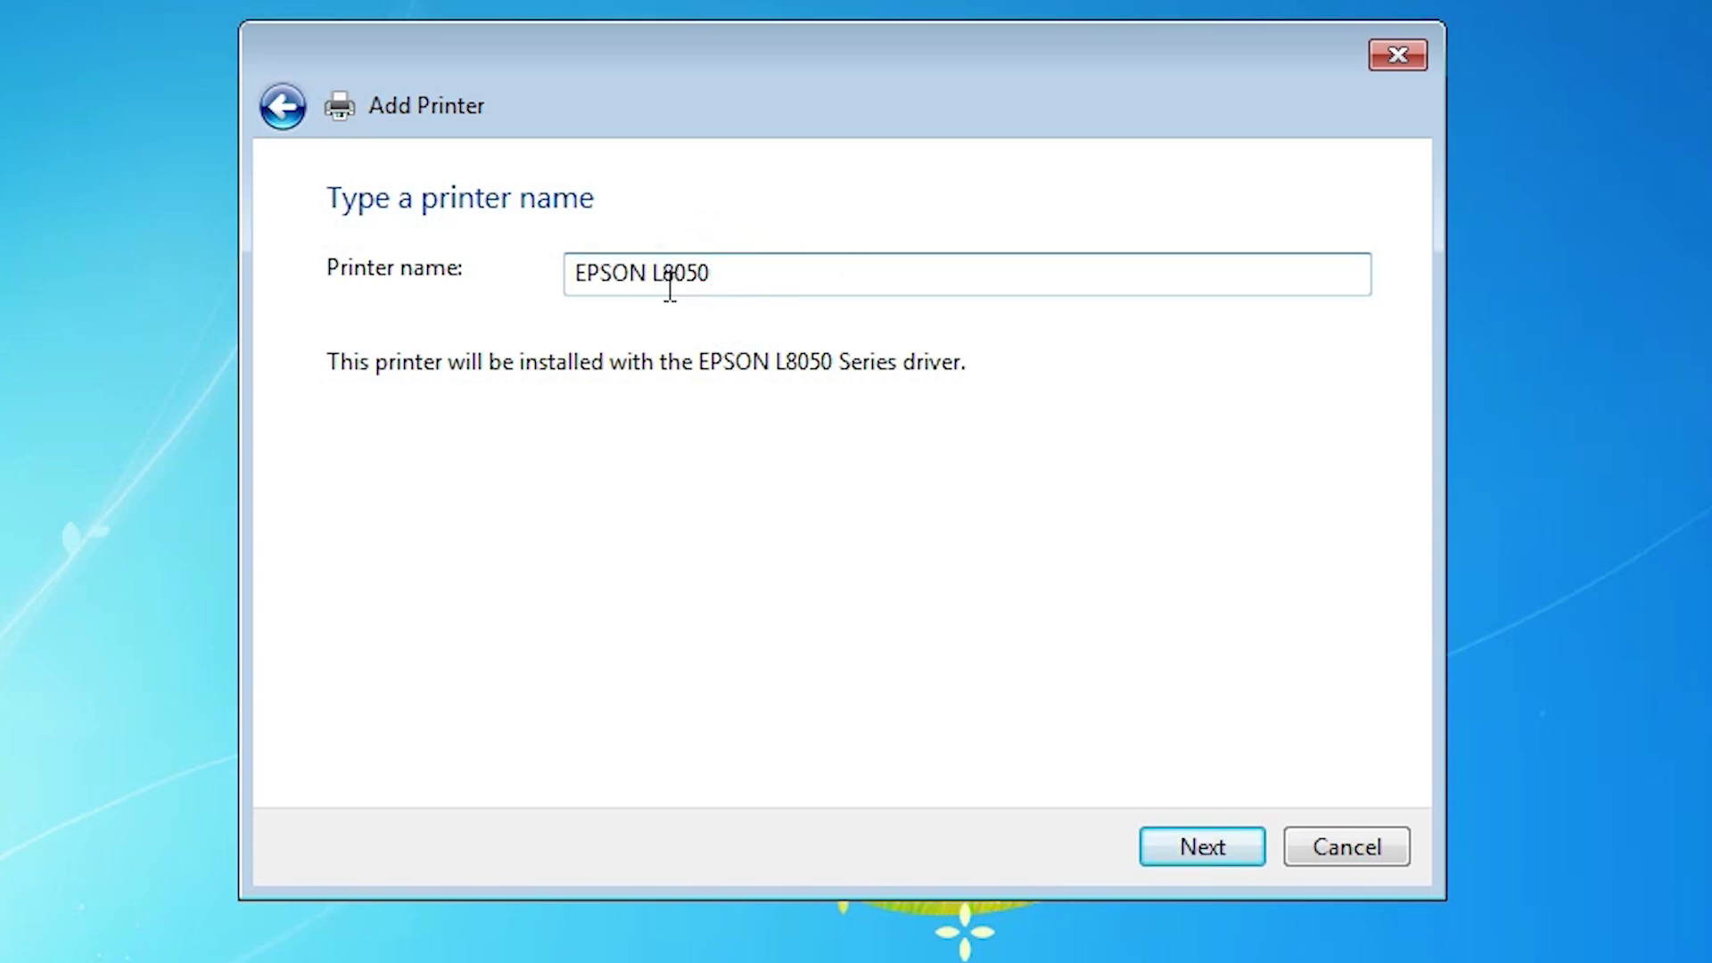
left_click(1237, 848)
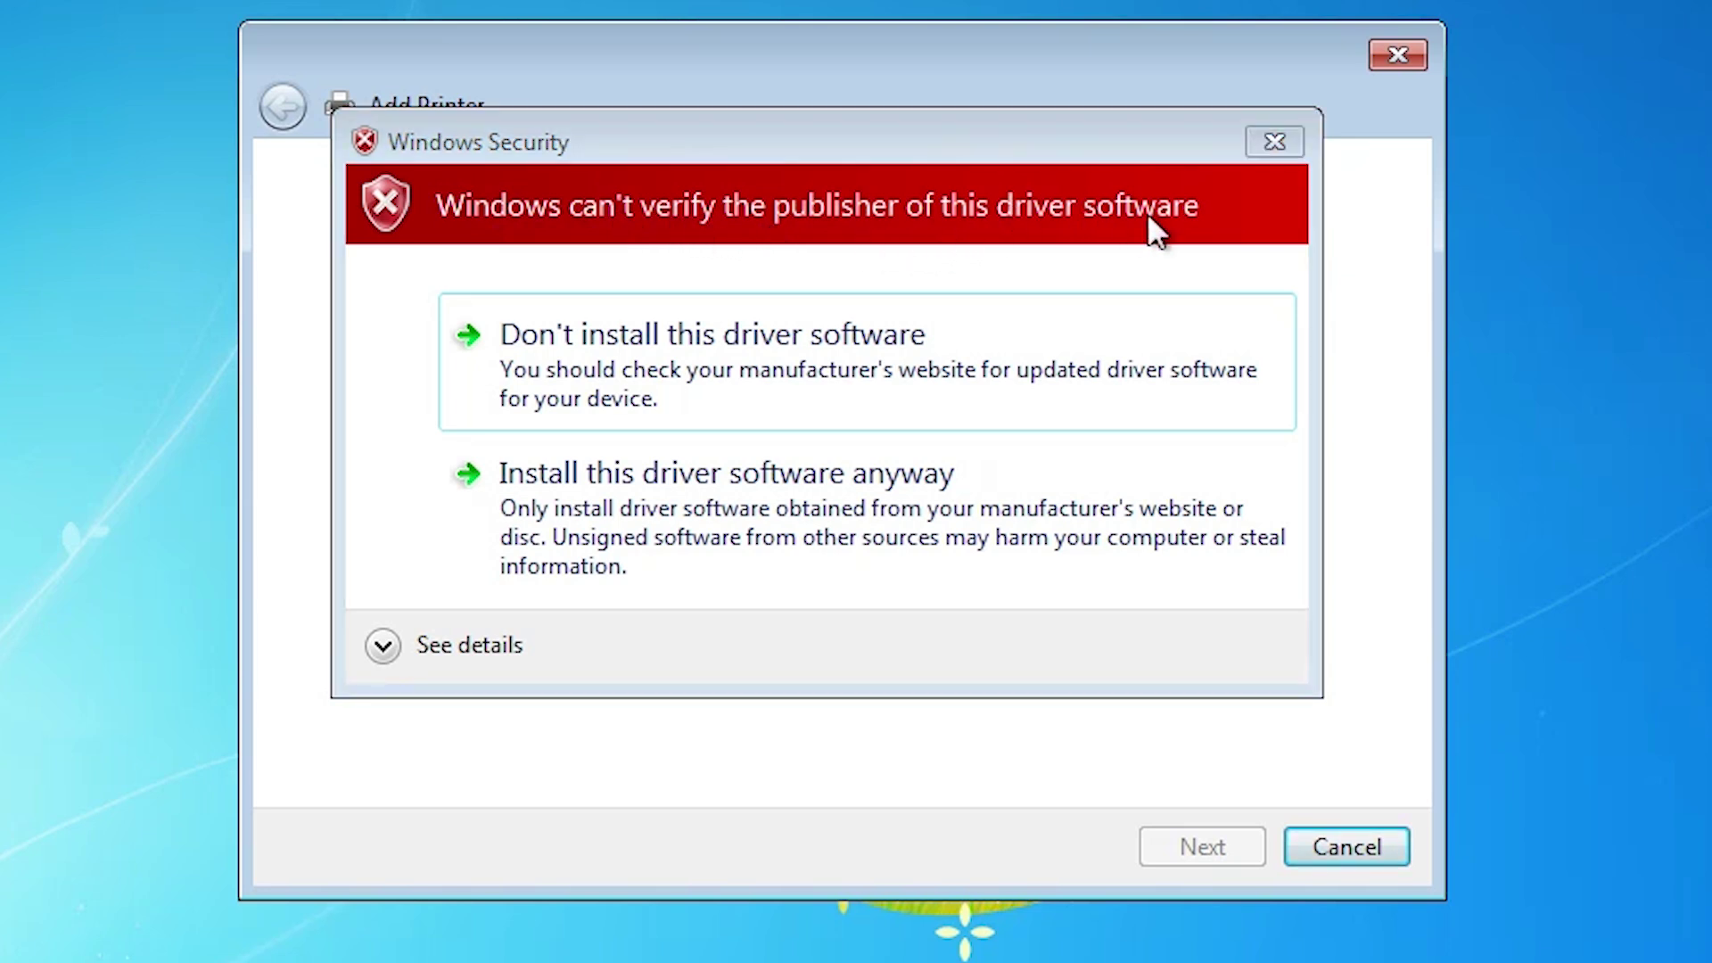
- Allow the unverified driver software to install anyway and finish the Add Printer wizard
left_click(719, 530)
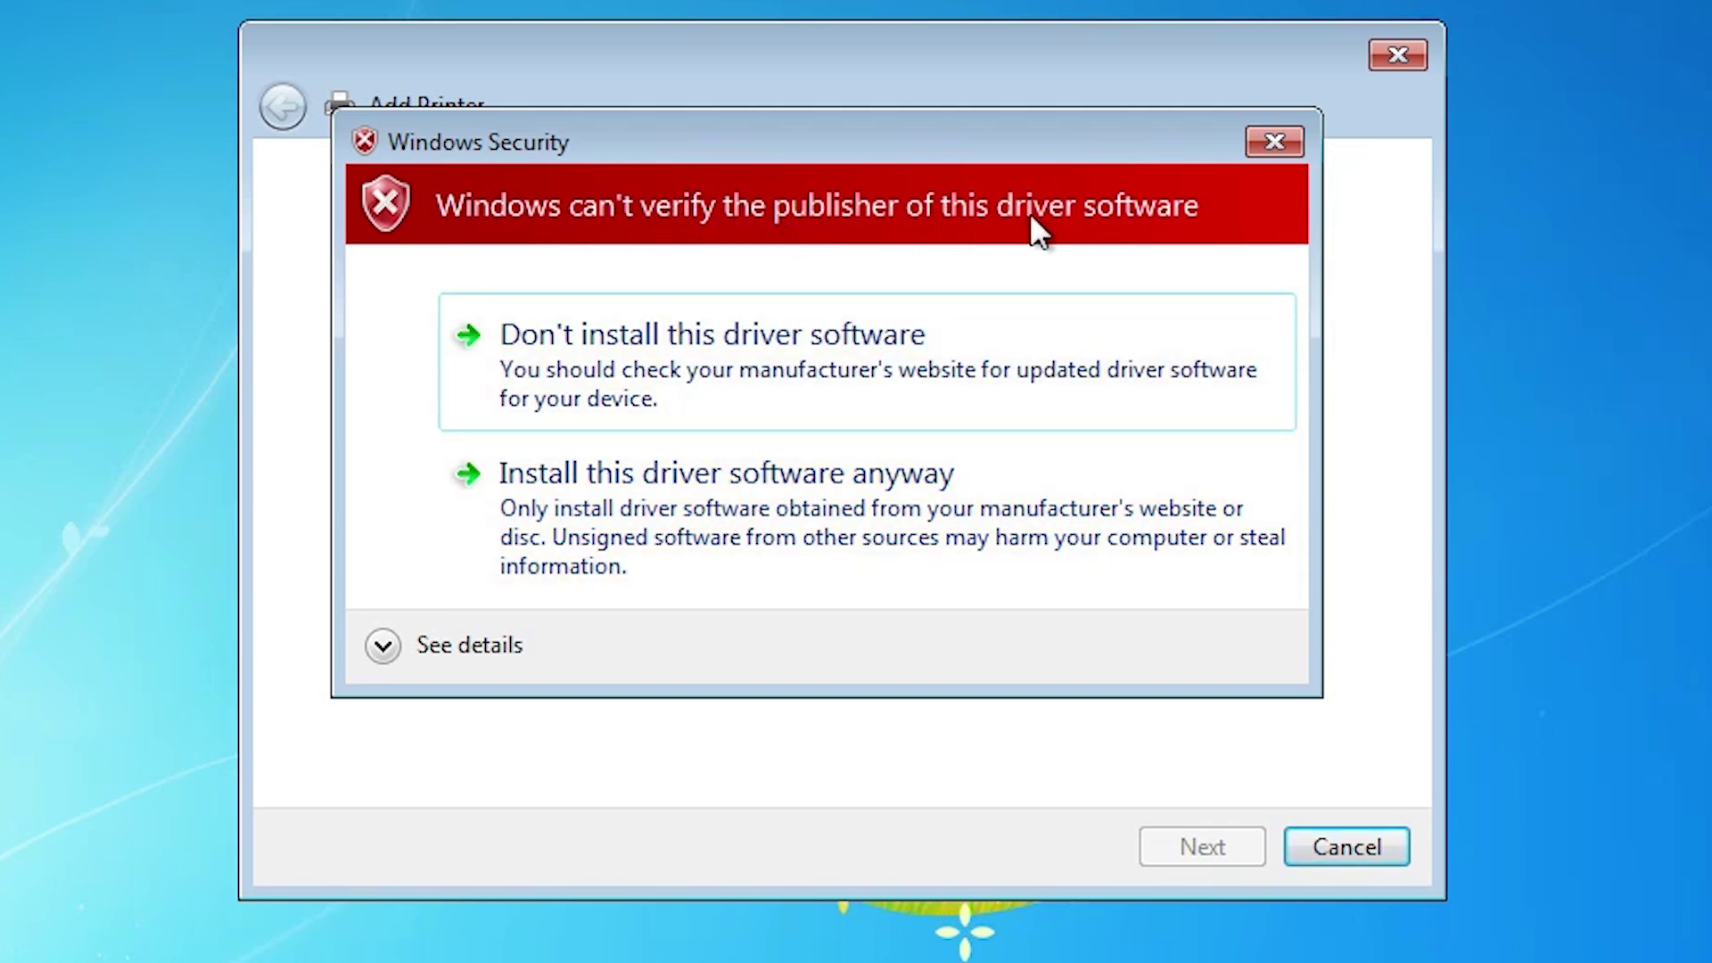
left_click(690, 538)
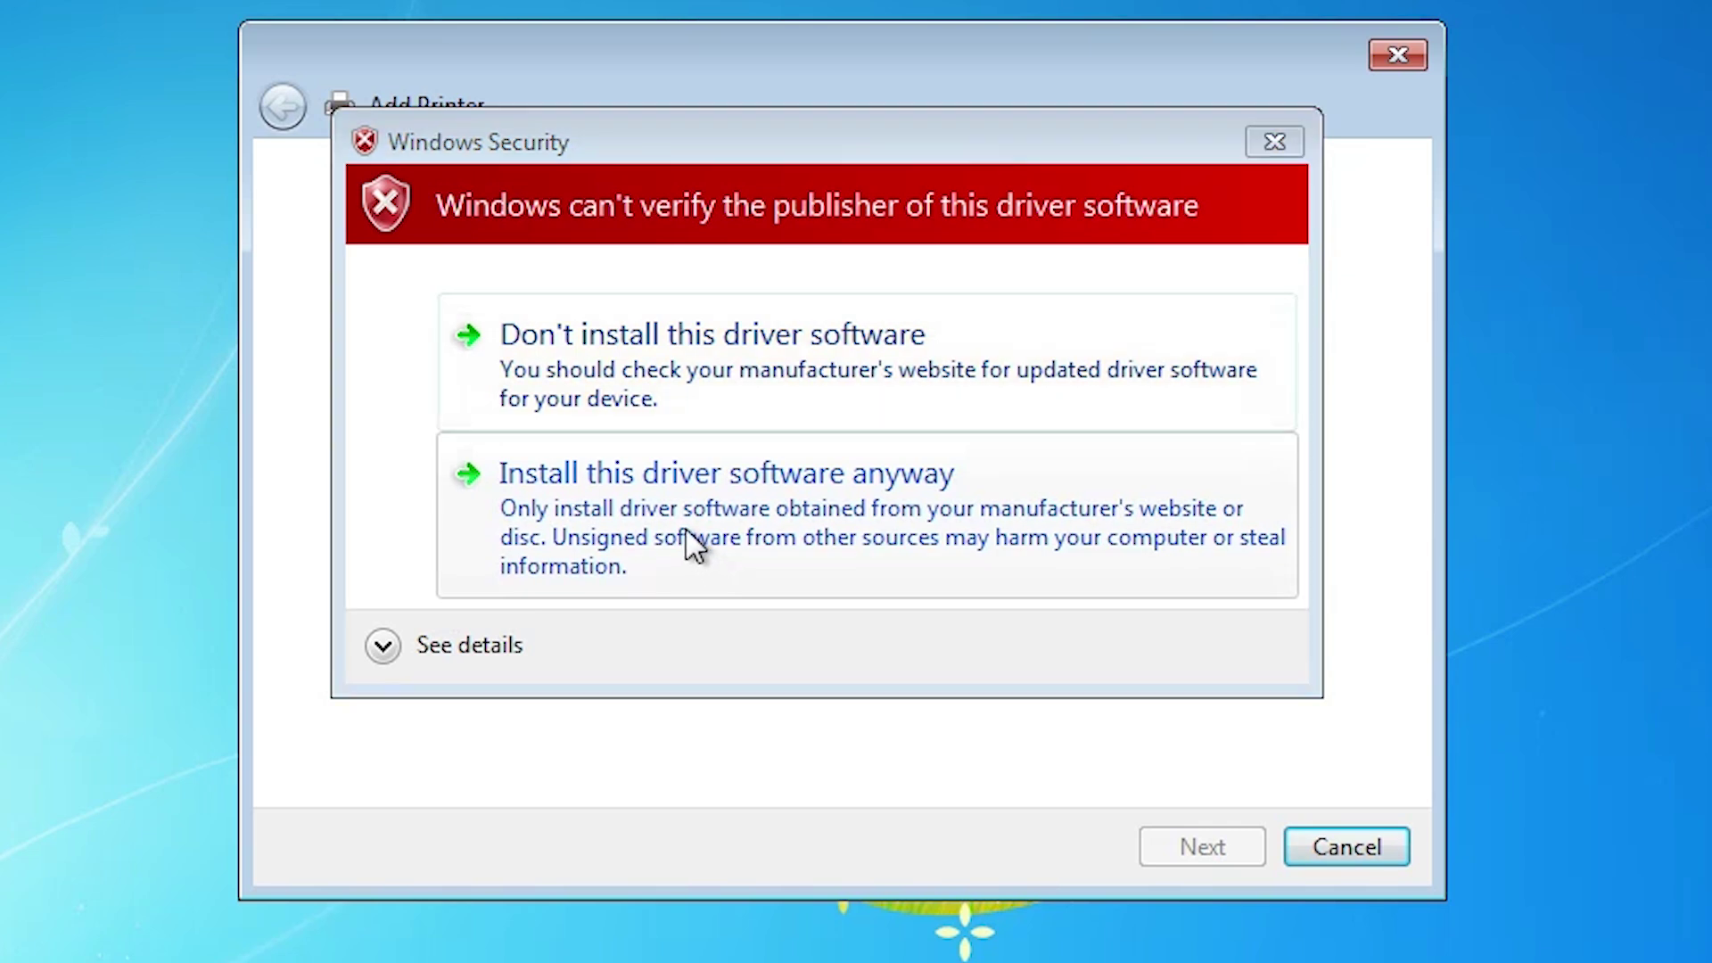
left_click(671, 514)
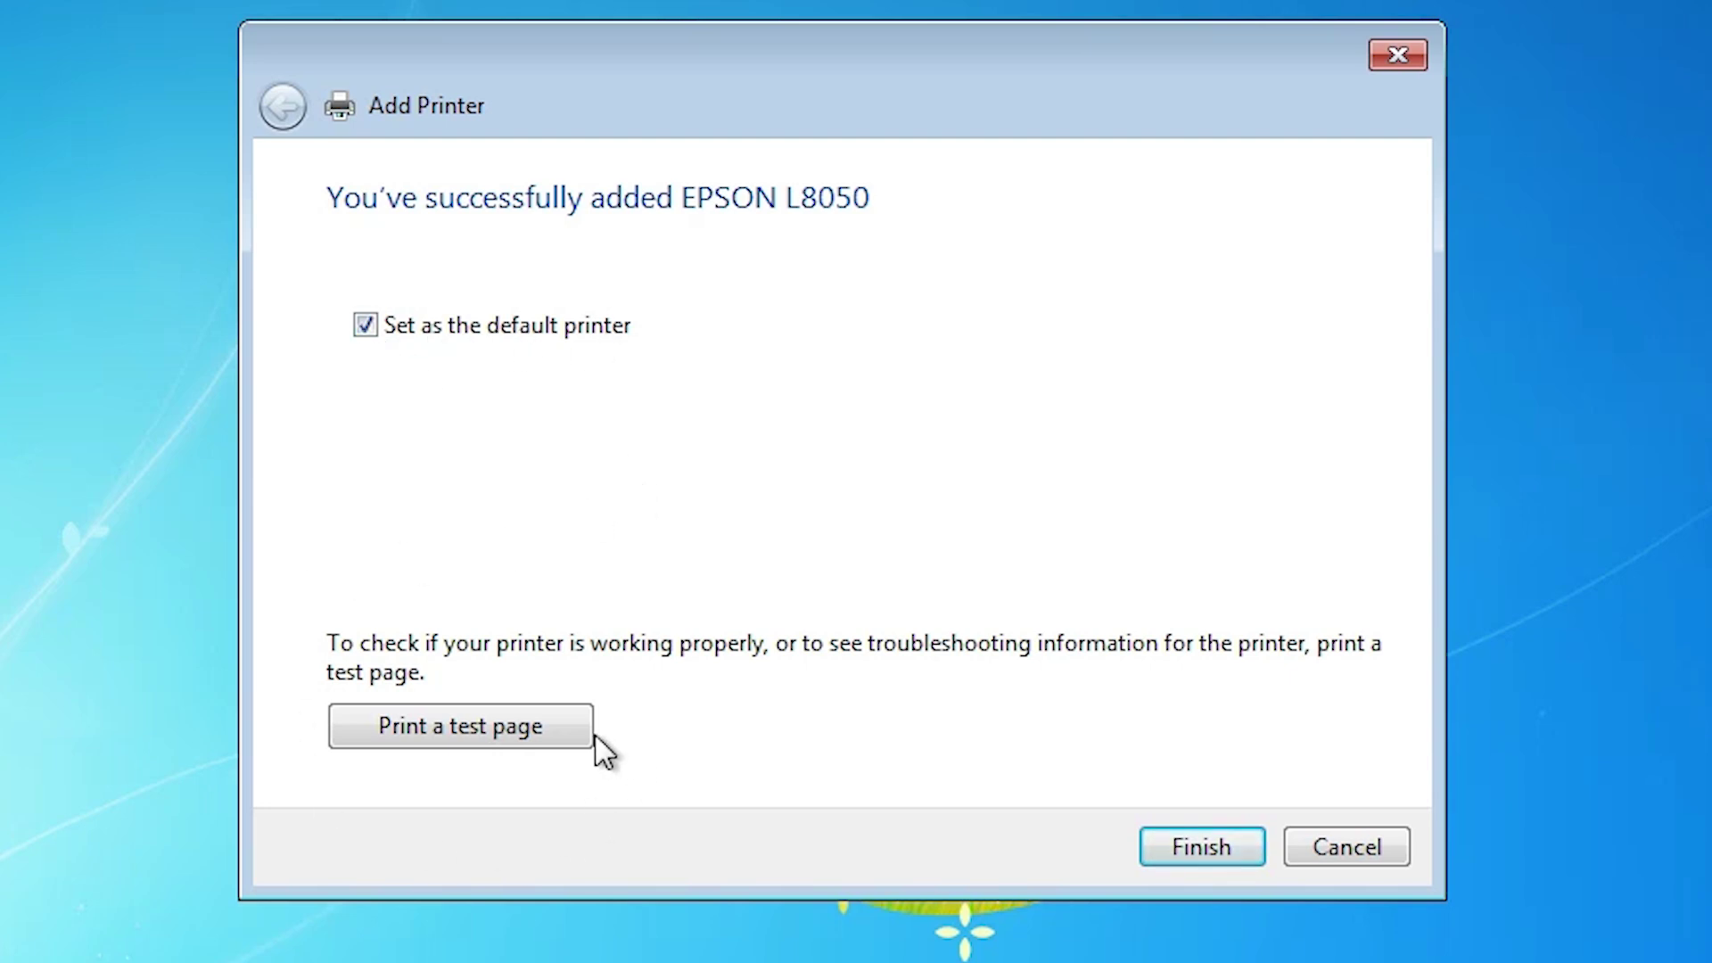
left_click(1199, 847)
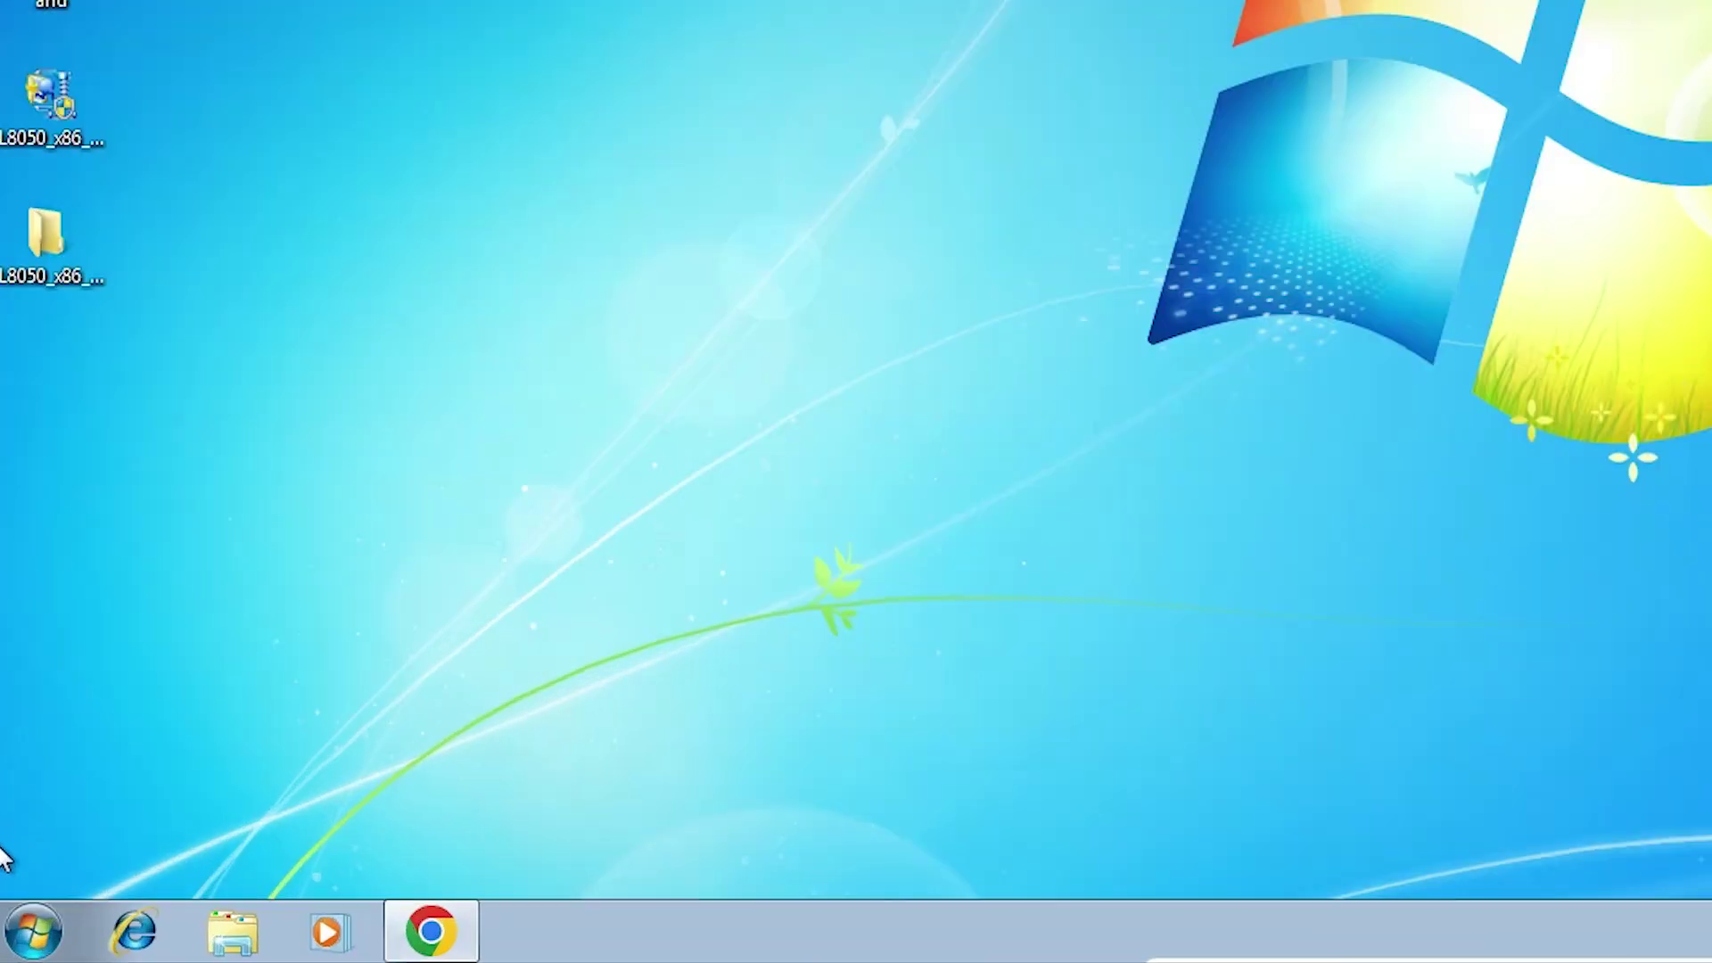
- Open Devices and Printers from the Control Panel
left_click(38, 946)
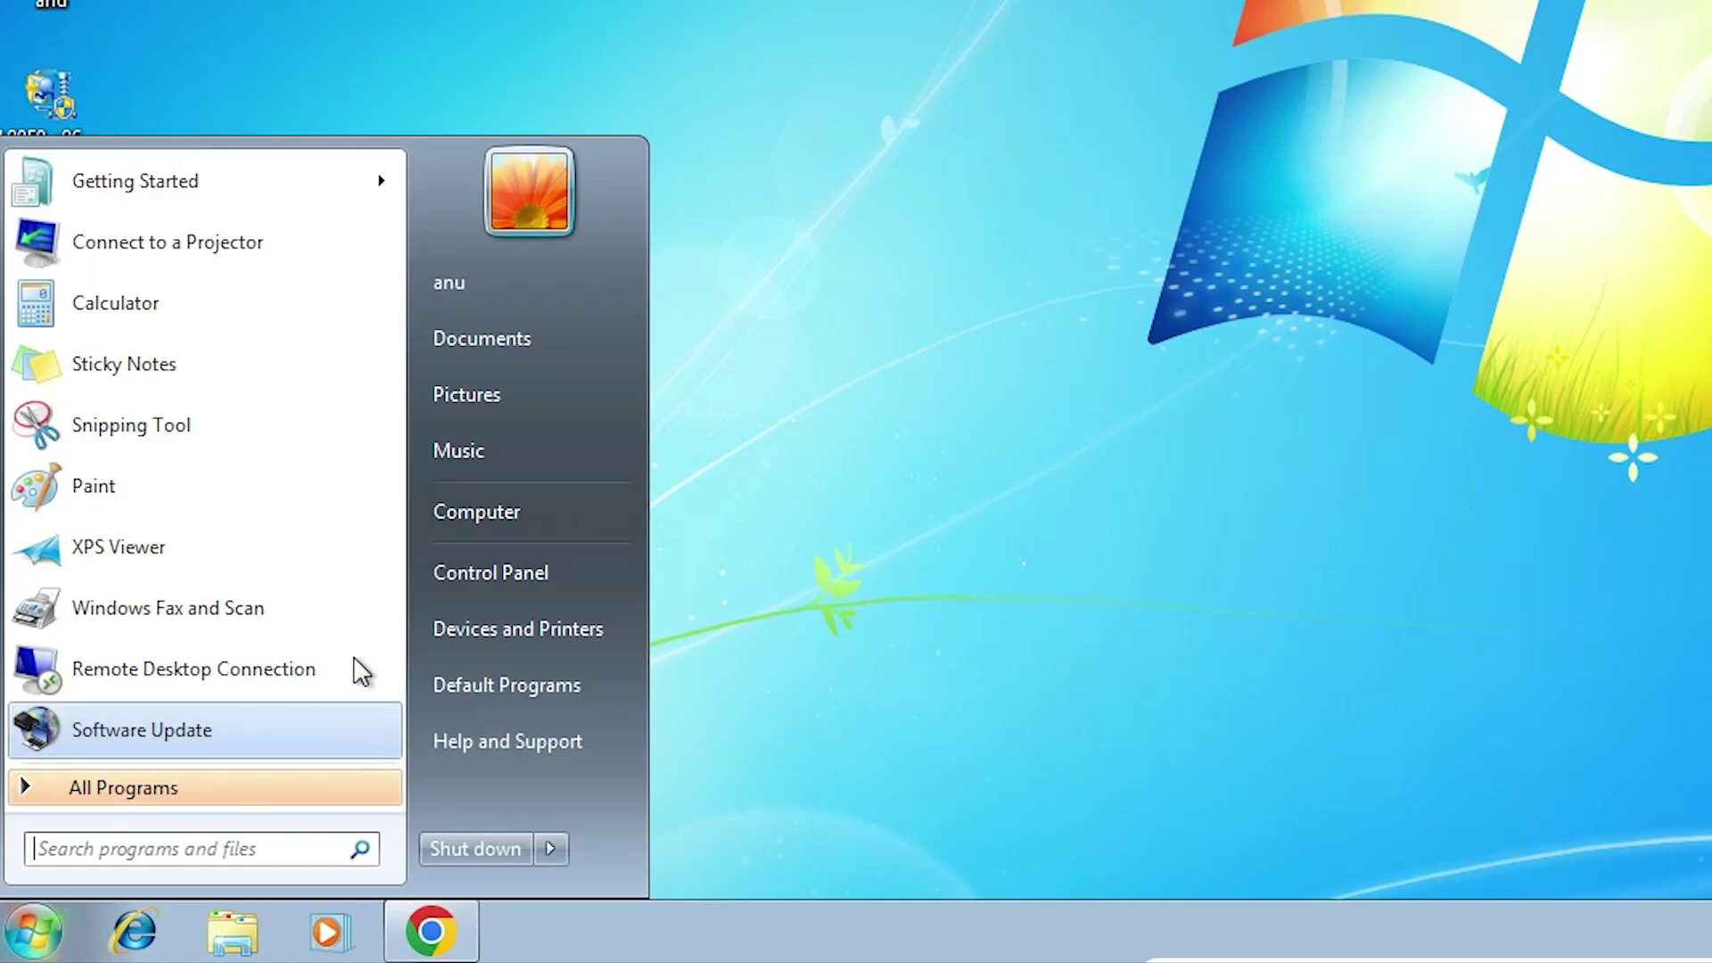
left_click(499, 592)
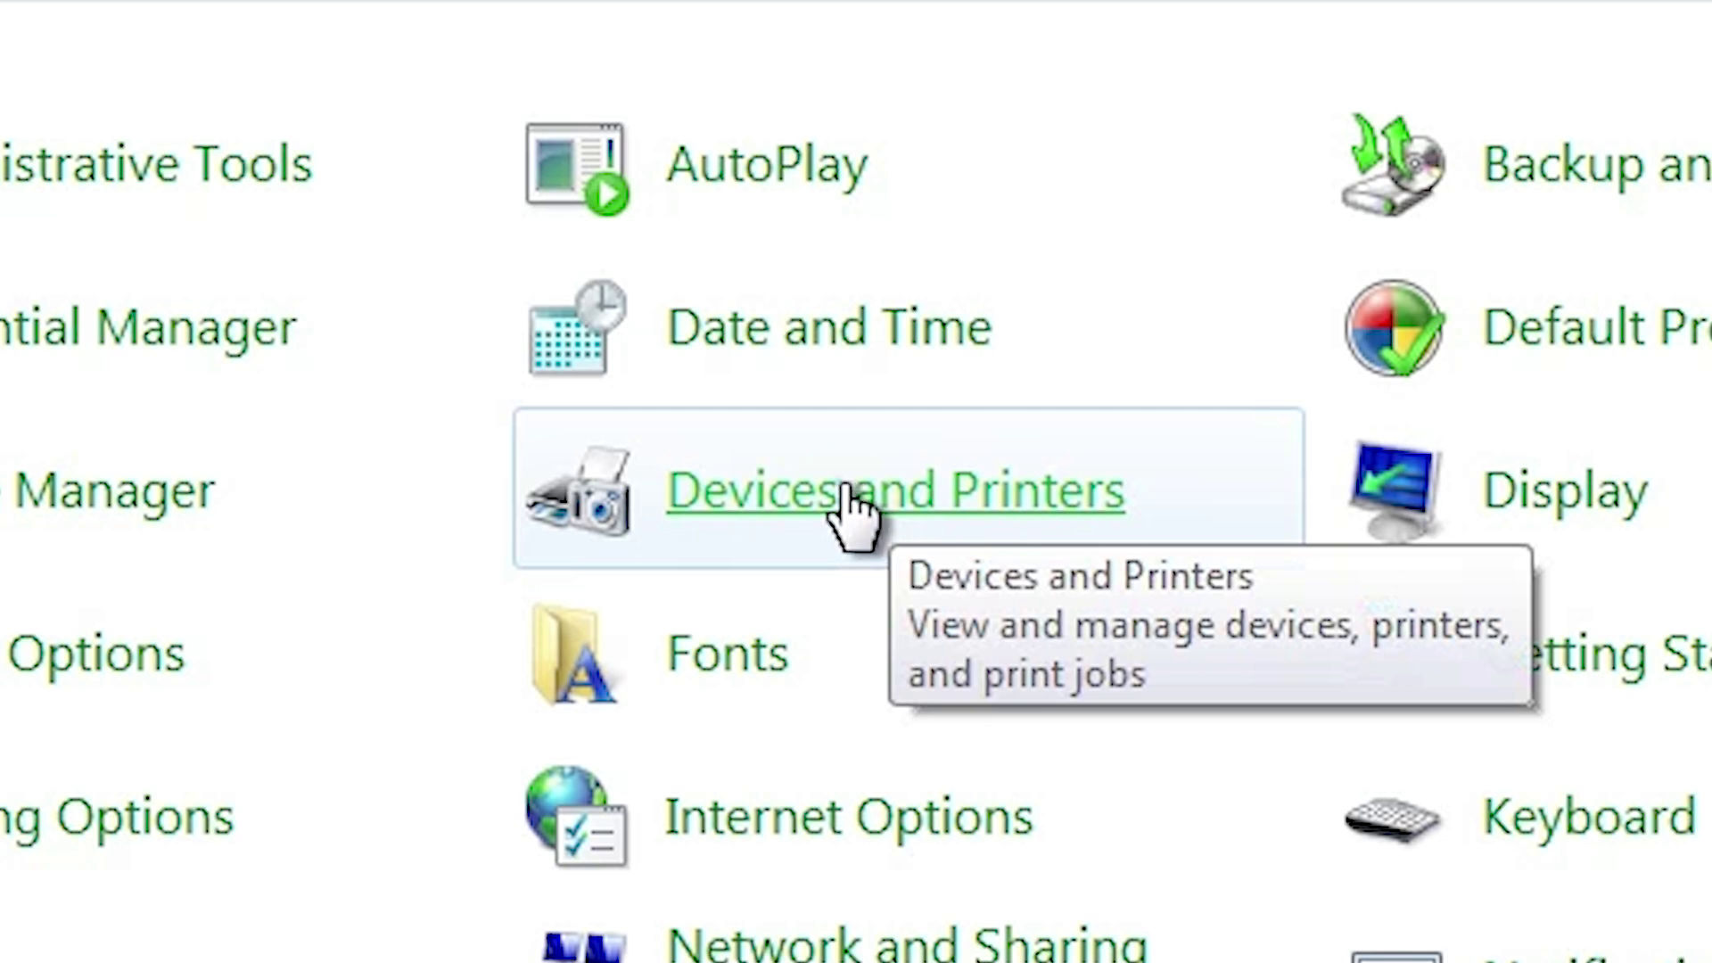
left_click(842, 490)
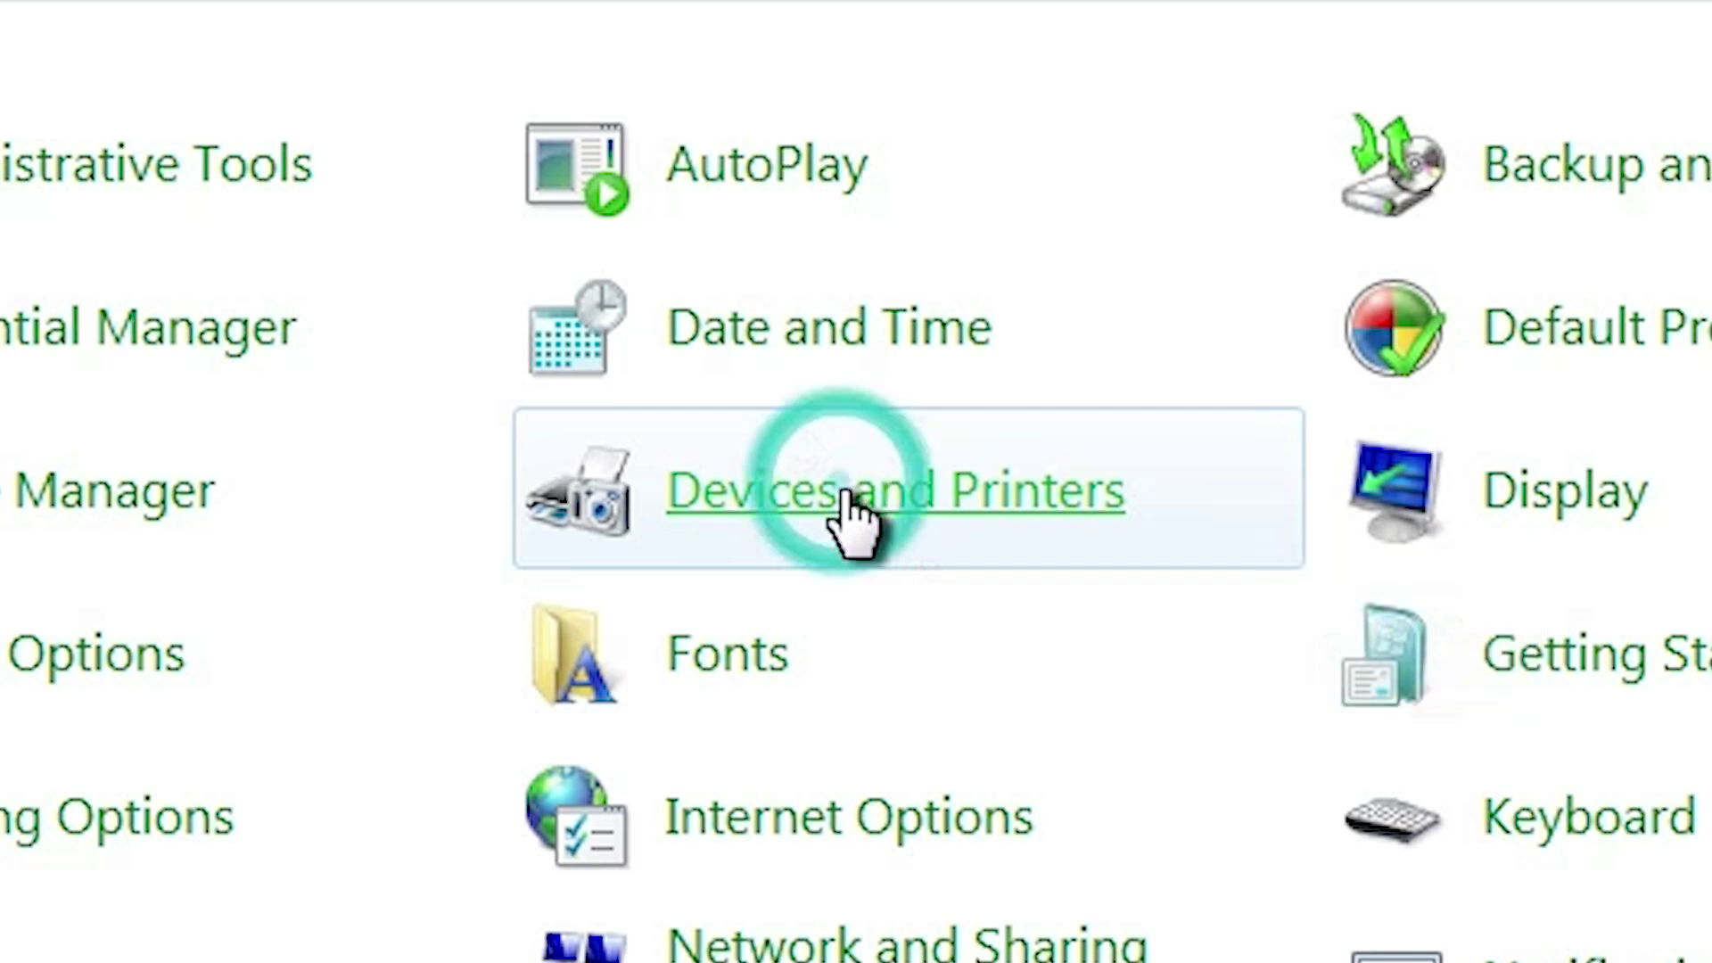